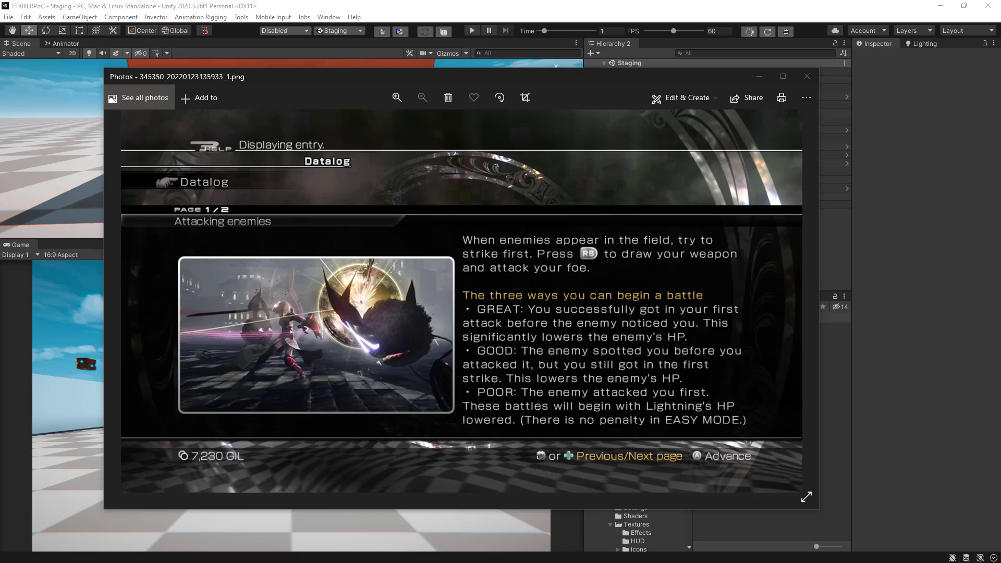
Step: Bring the reference game screenshots of the battle-start ratings into view over the editor
left_click_drag(0, 177, 494, 63)
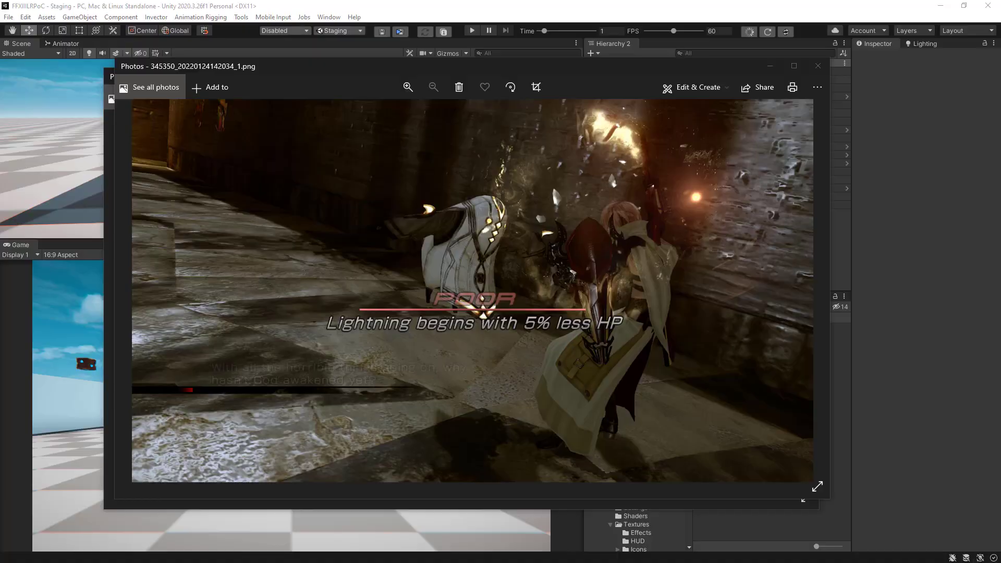
left_click_drag(0, 261, 464, 76)
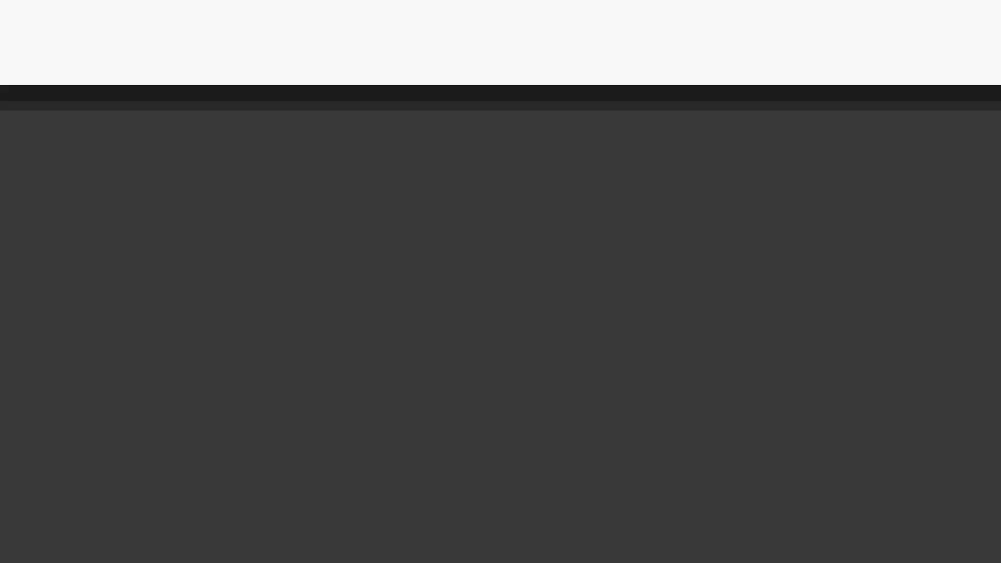
left_click_drag(0, 201, 447, 77)
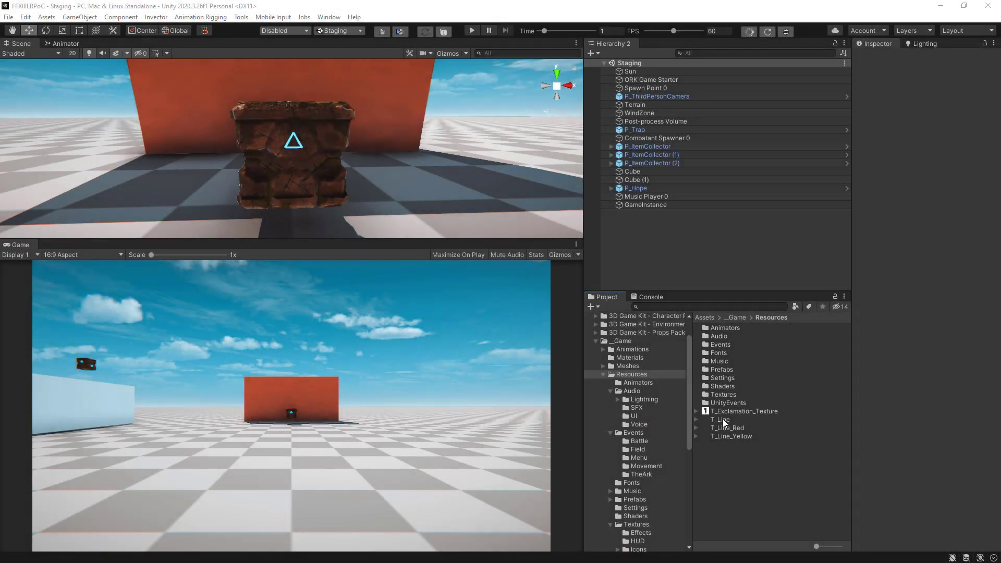
Step: Examine the previews and import settings of the T_Line, T_Line_Red and T_Line_Yellow textures, widening the inspector as needed
left_click(723, 419)
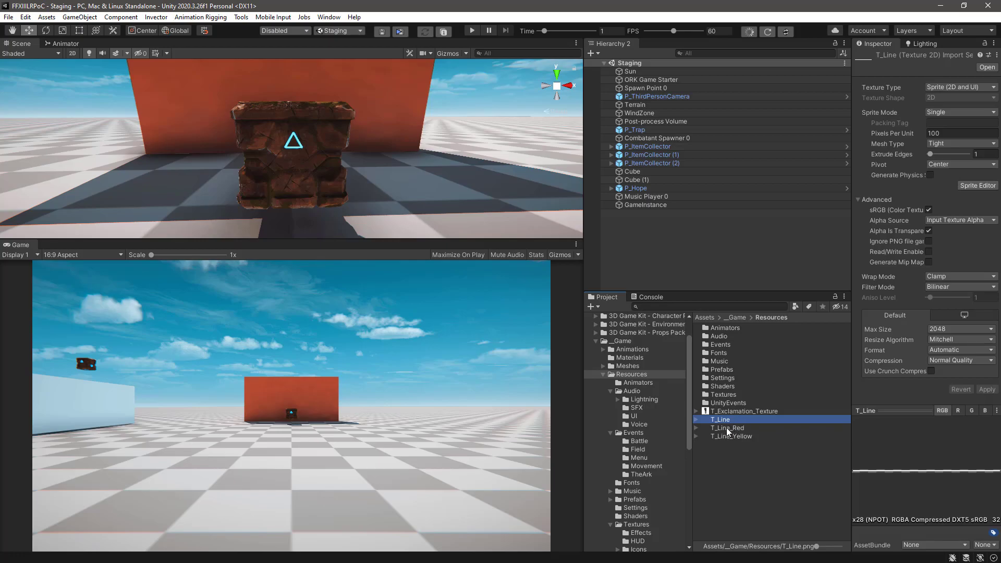
left_click_drag(851, 439, 812, 441)
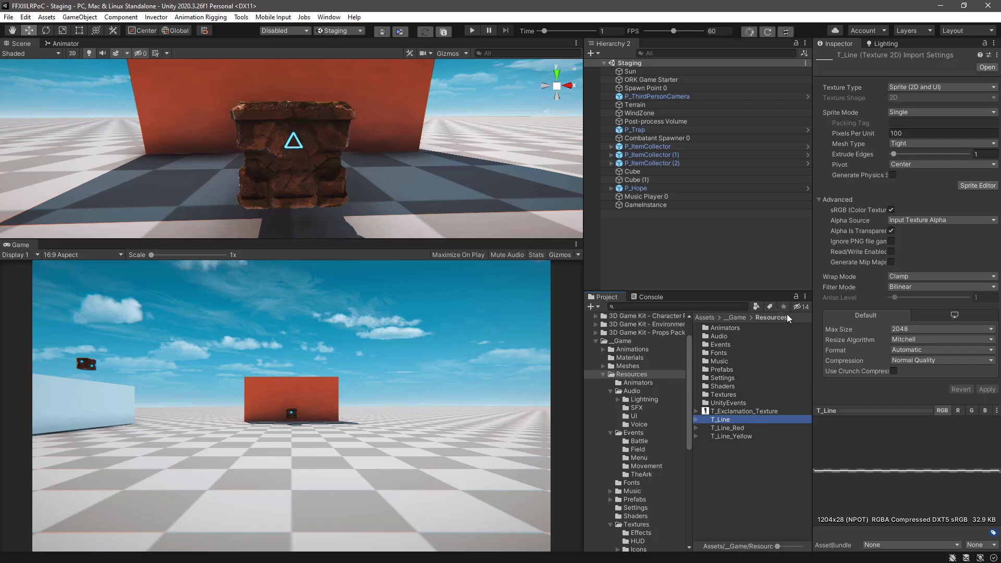
left_click(729, 429)
left_click(730, 422)
left_click_drag(811, 462, 767, 463)
left_click(734, 427)
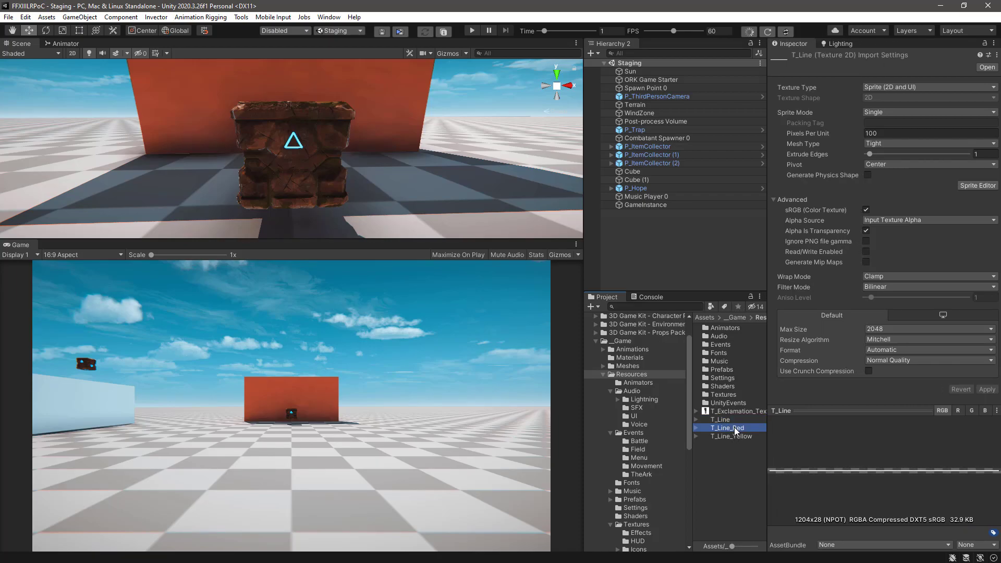
left_click(724, 437)
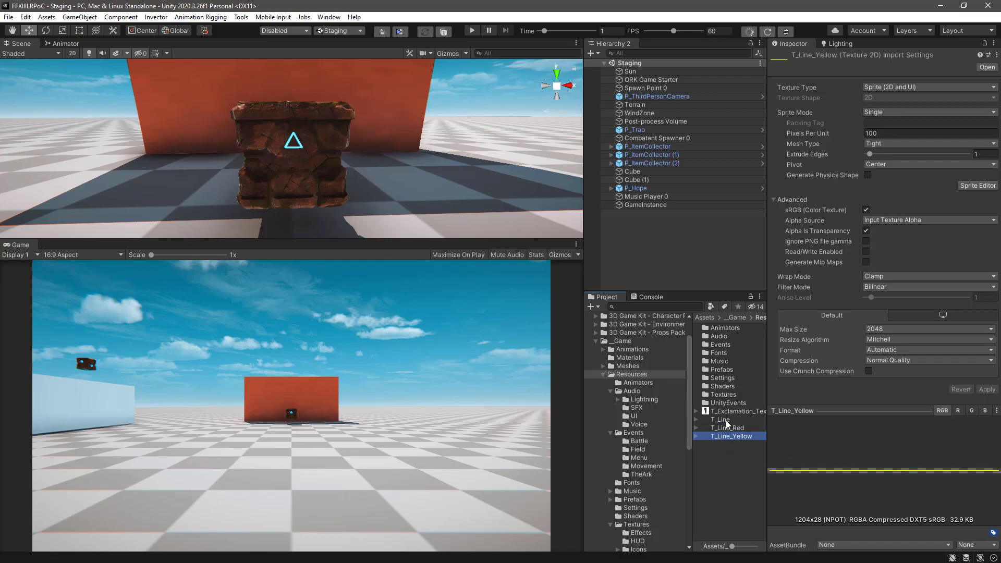
left_click_drag(767, 421, 786, 432)
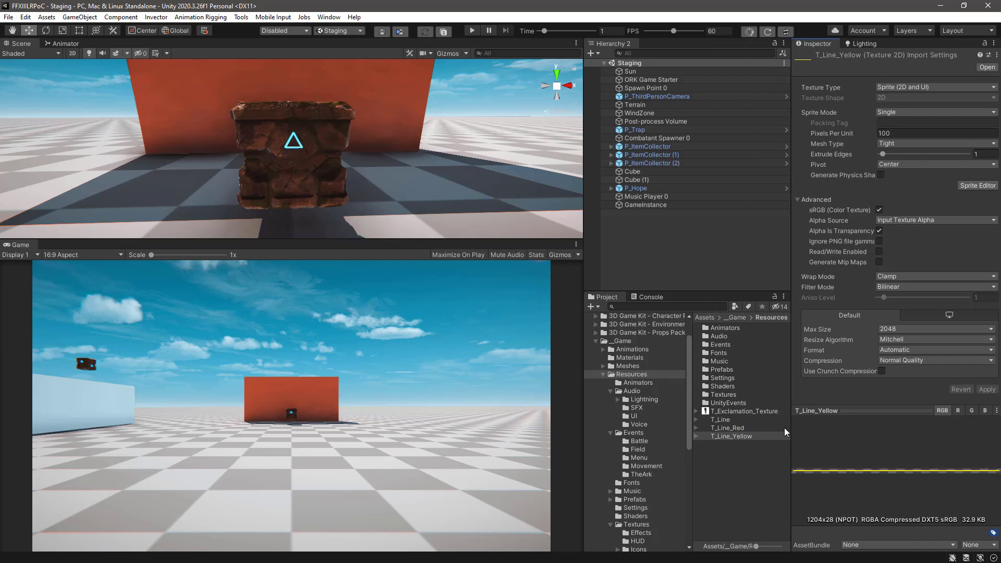
left_click(720, 420)
left_click(730, 436)
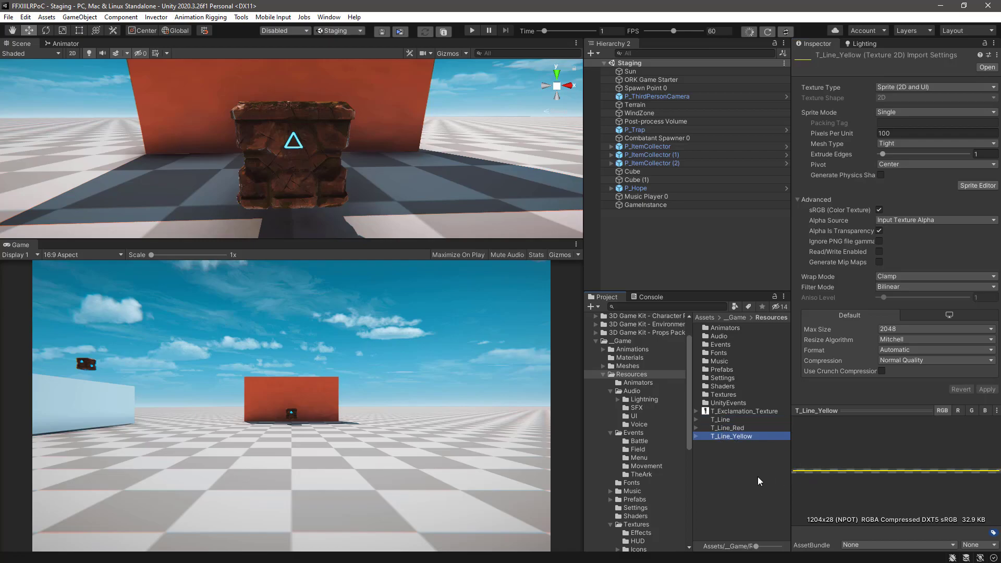
left_click(727, 418)
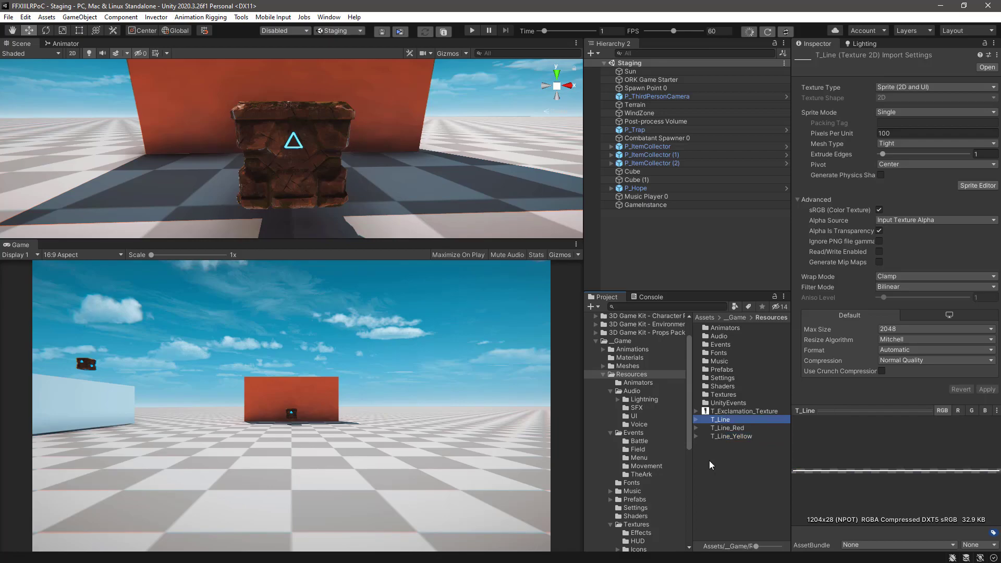
Step: Open the BattleStartEvent asset as a battle start event in the ORK Framework event editor
left_click(334, 17)
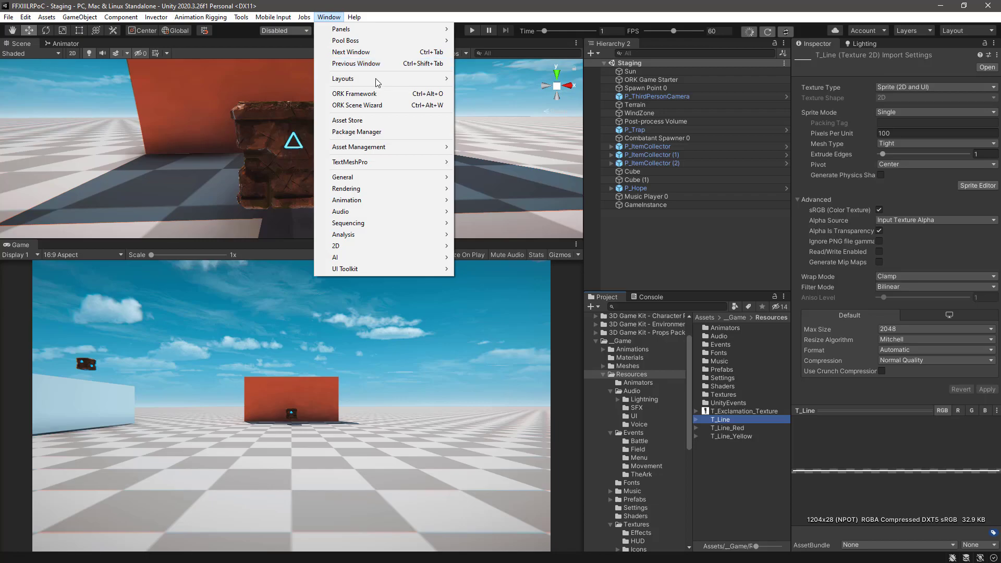
left_click(374, 97)
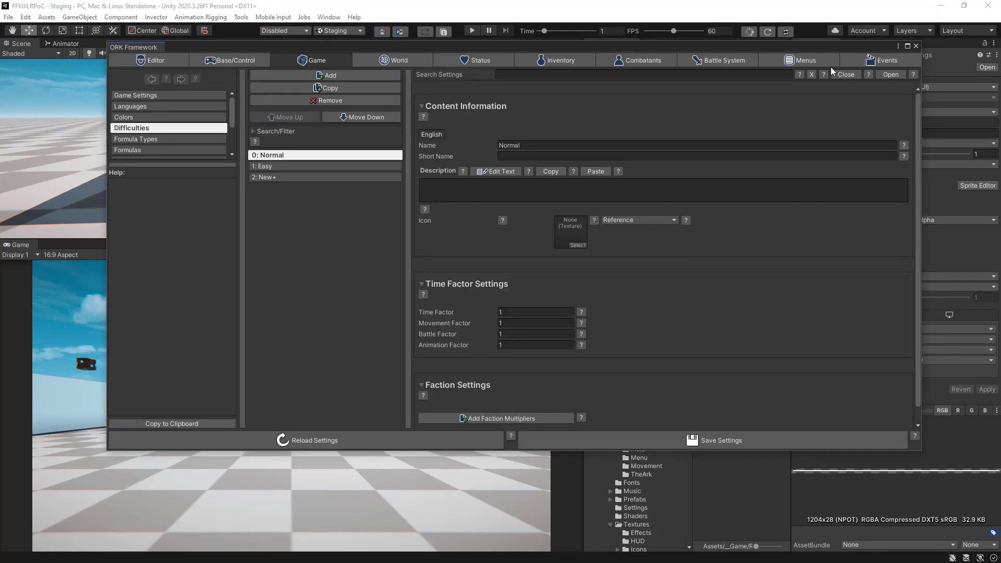
left_click(872, 61)
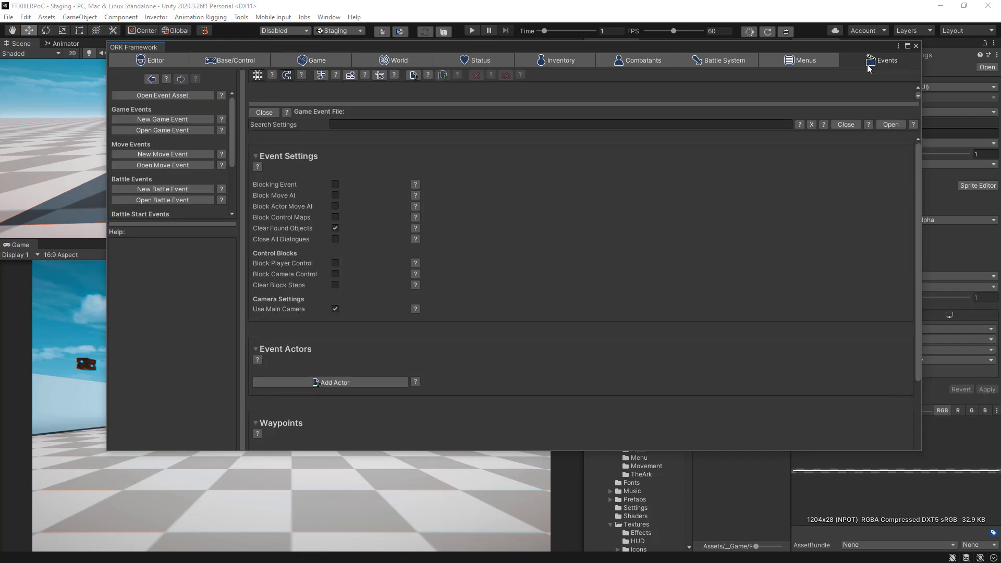
left_click_drag(163, 224, 160, 326)
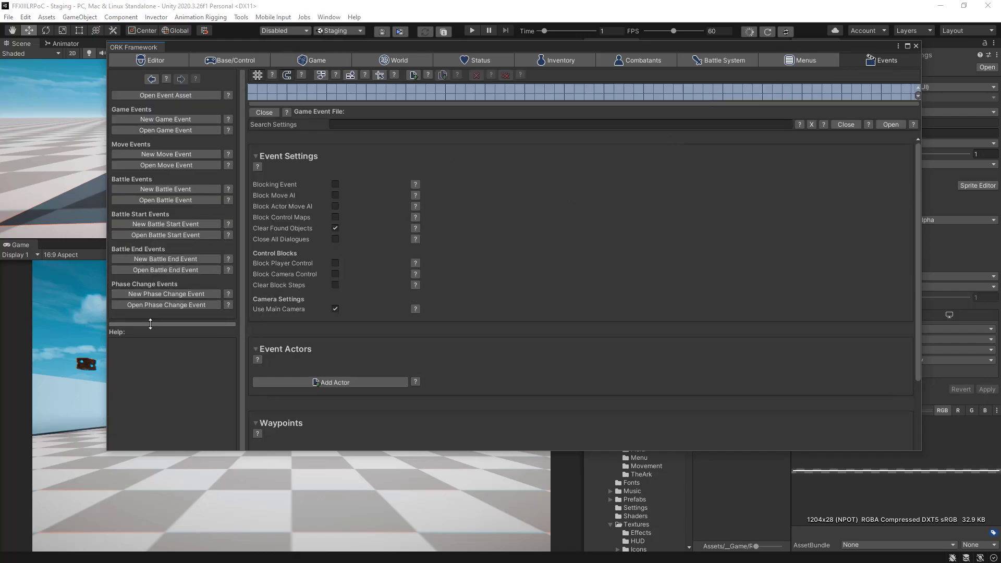
left_click(162, 235)
left_click(170, 154)
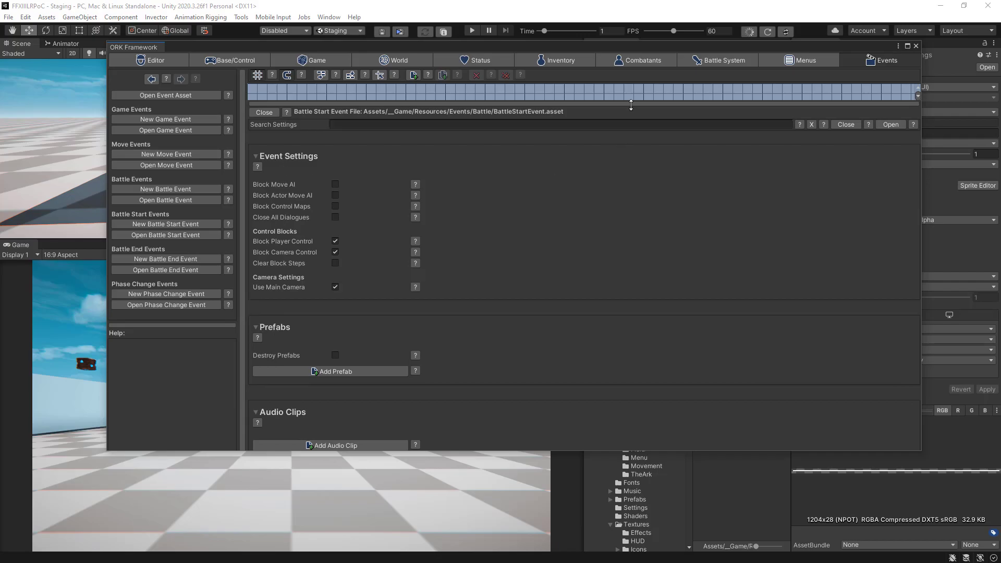
Step: Enlarge the event node graph area and maximize the ORK Framework window
left_click_drag(632, 102, 617, 237)
left_click_drag(614, 309, 599, 389)
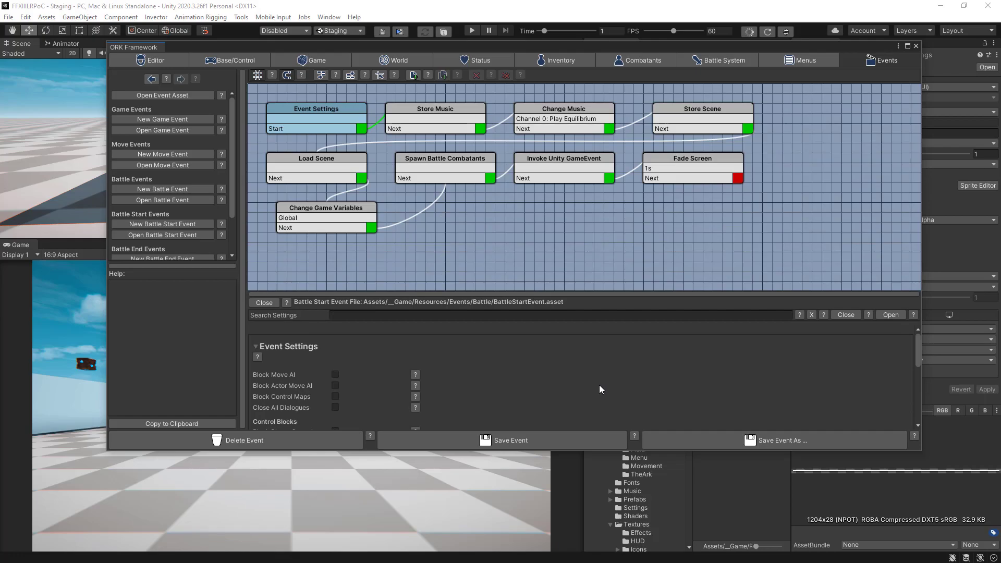
left_click(907, 46)
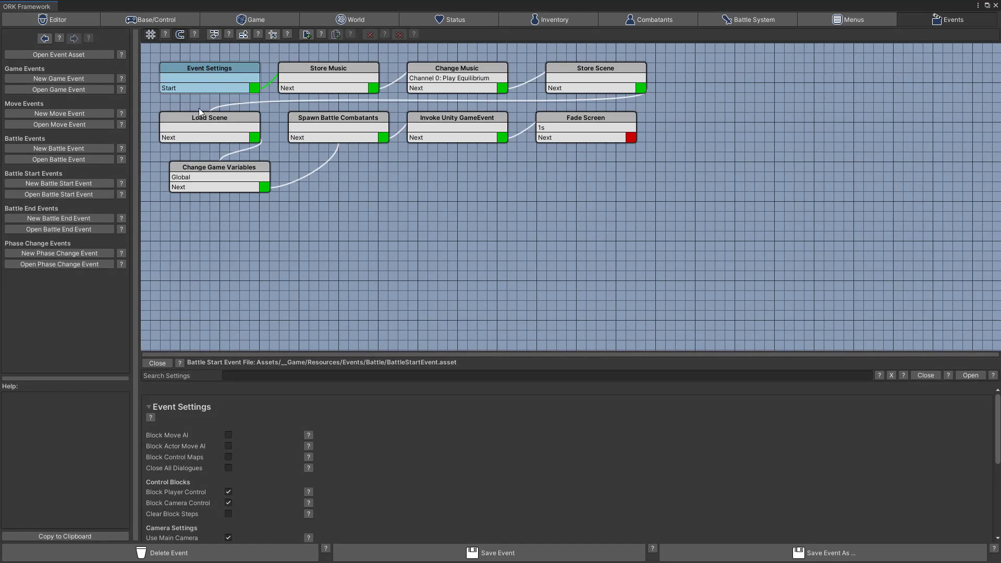
Step: Add an audio clip to the battle start event's settings and assign S_Battle_Start_Hit to it
left_click_drag(383, 353, 385, 249)
scroll(415, 355, "down", 3)
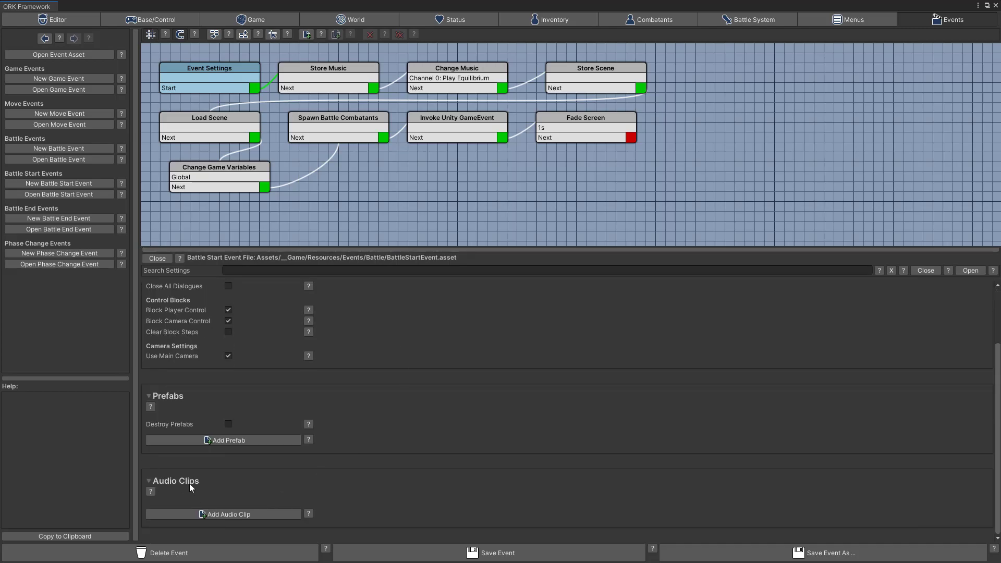
left_click(207, 514)
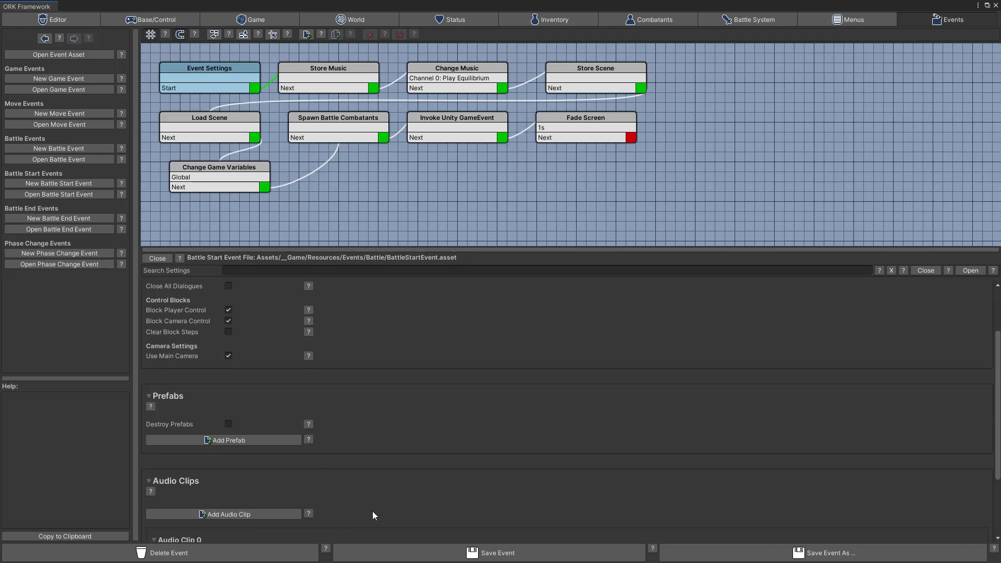
scroll(370, 500, "down", 3)
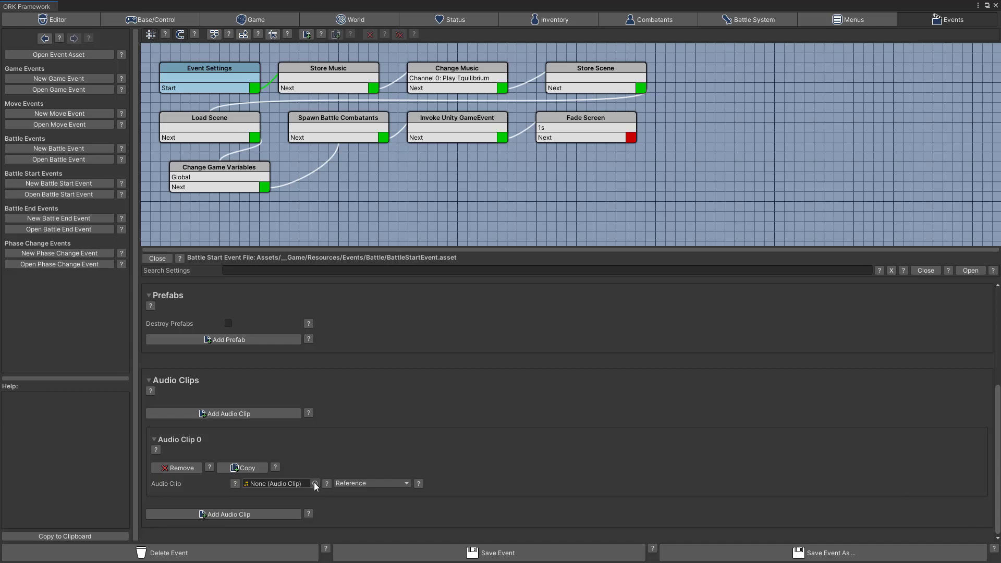
left_click(314, 483)
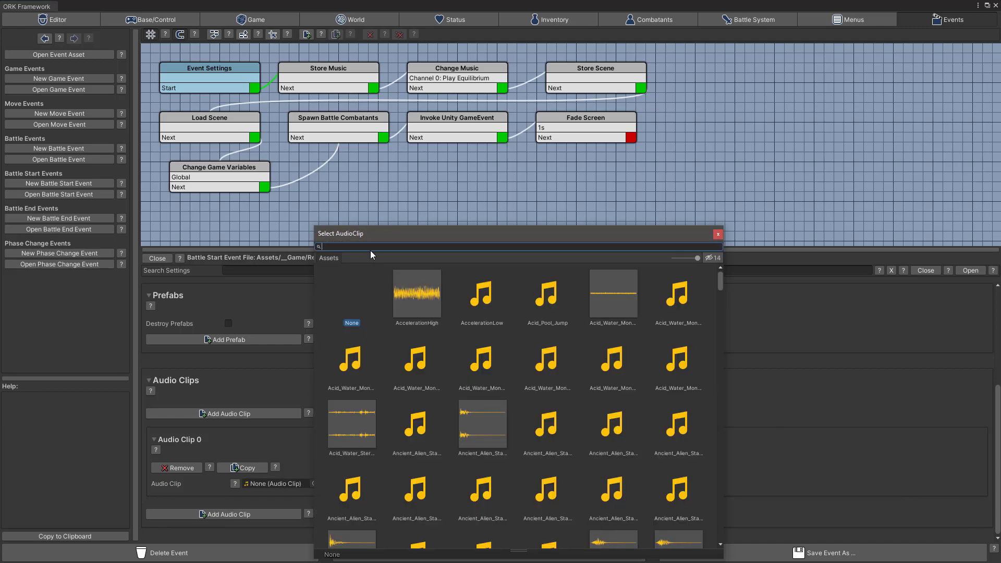
type("S")
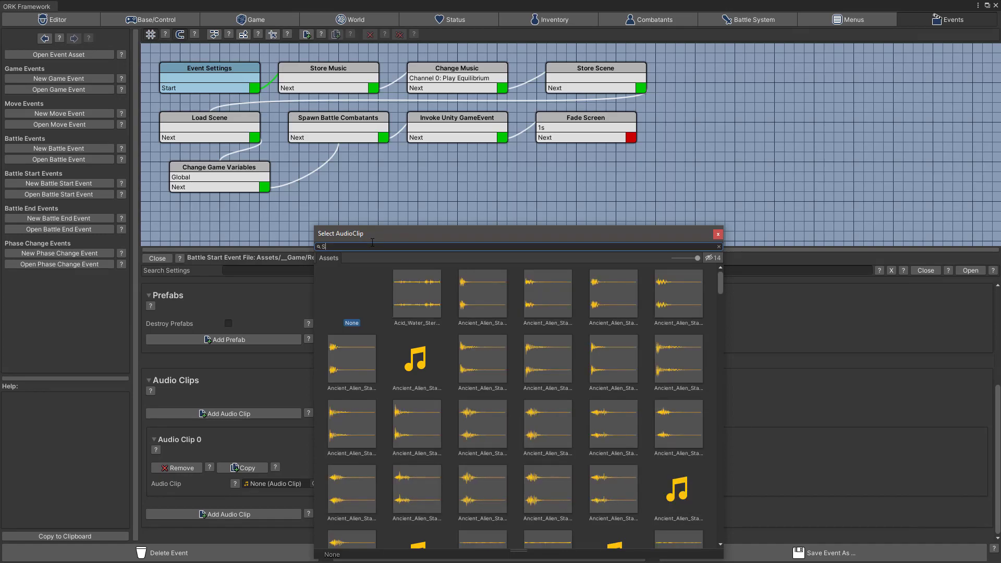
type("_")
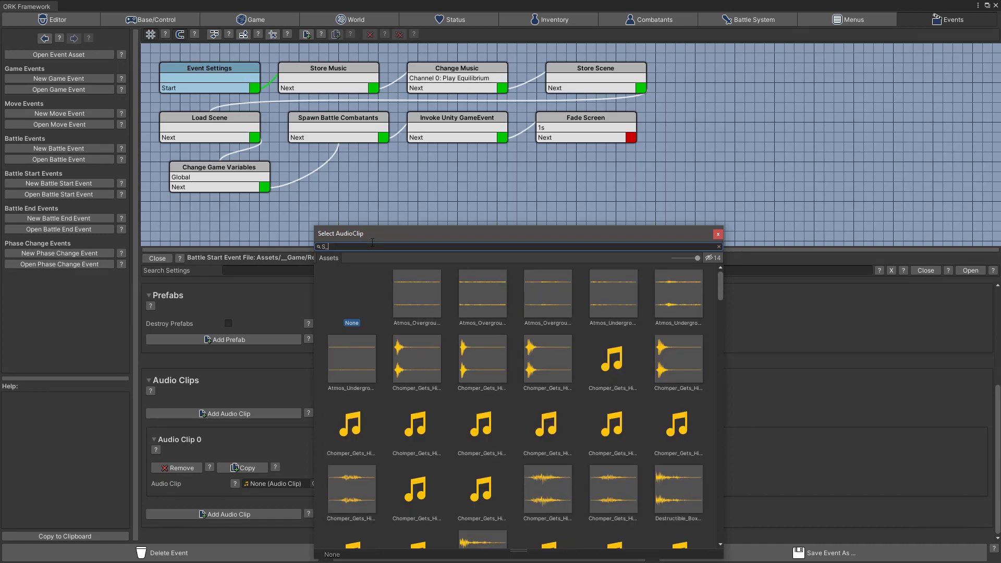
type("BATT")
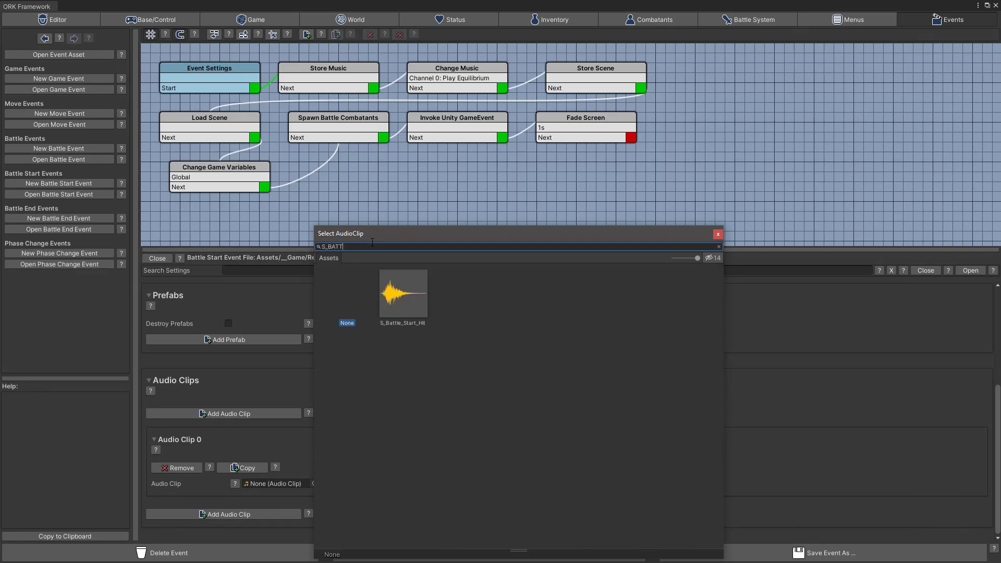
left_click(402, 297)
double_click(402, 299)
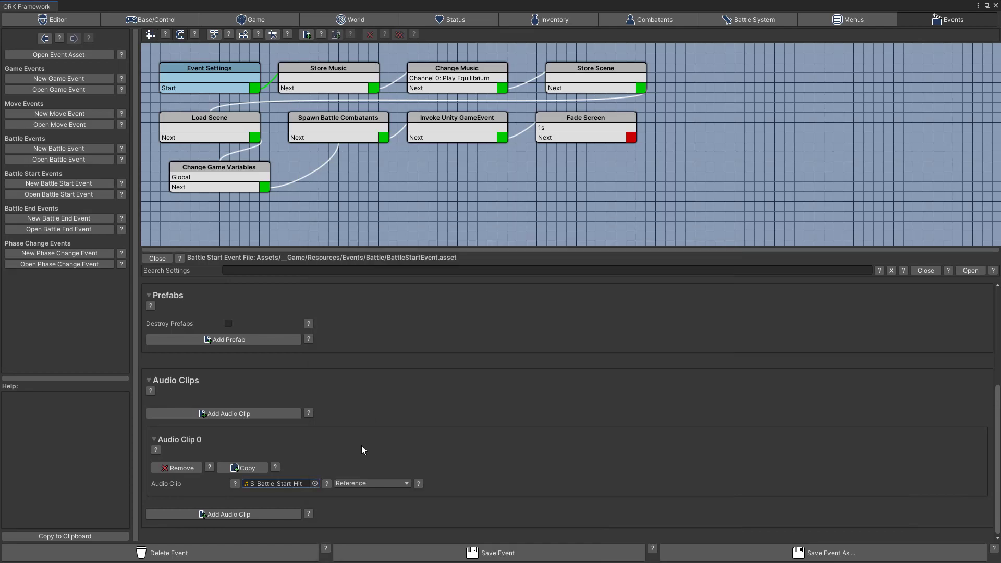
Step: Set the S_Battle_Start_Hit clip's asset source to Resources and save the event
left_click(371, 485)
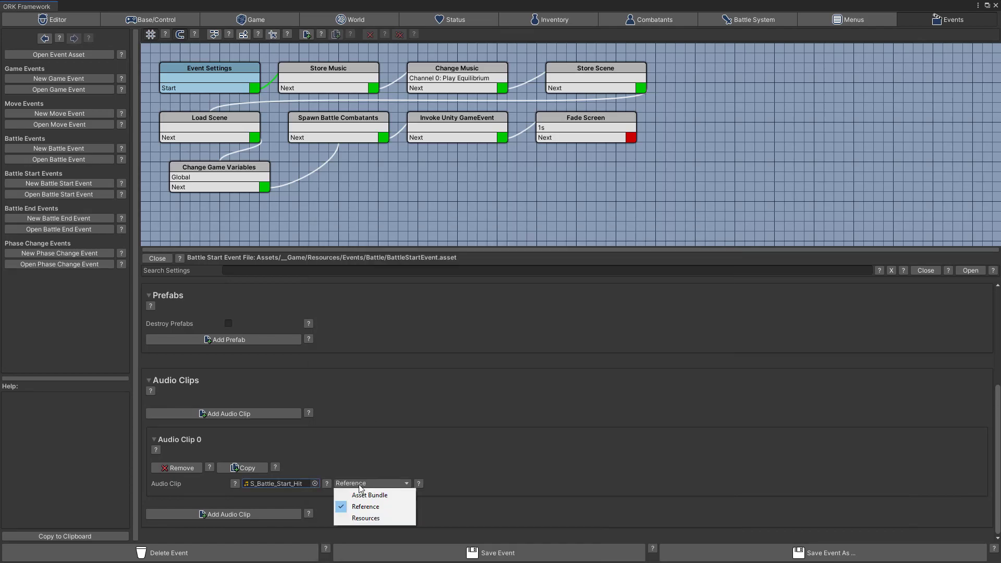
left_click(367, 518)
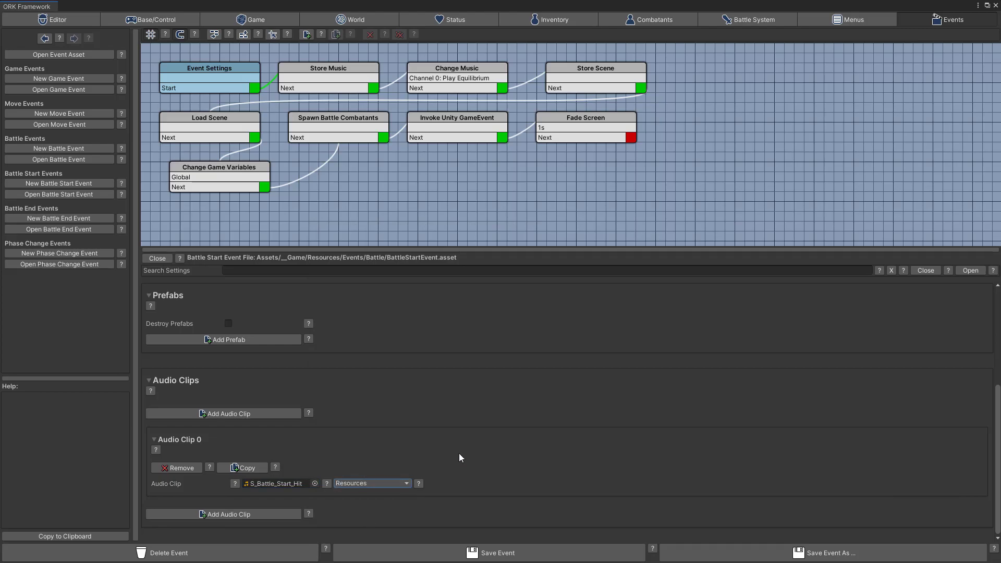
left_click(486, 555)
Step: Enlarge the graph area and move the Fade Screen, Invoke Unity GameEvent, Spawn Battle Combatants and Change Game Variables nodes lower in the graph
left_click(608, 137)
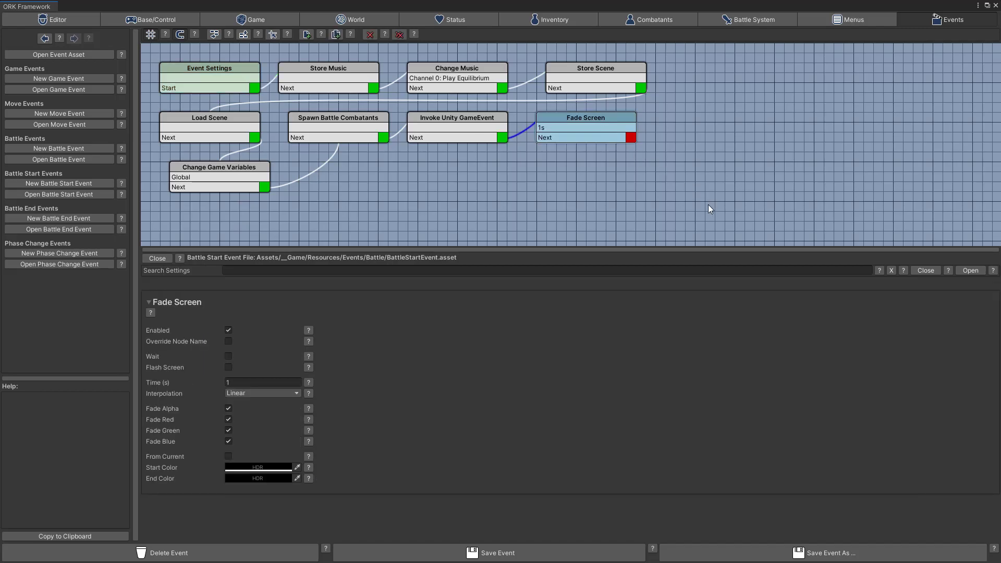
left_click_drag(605, 120, 752, 209)
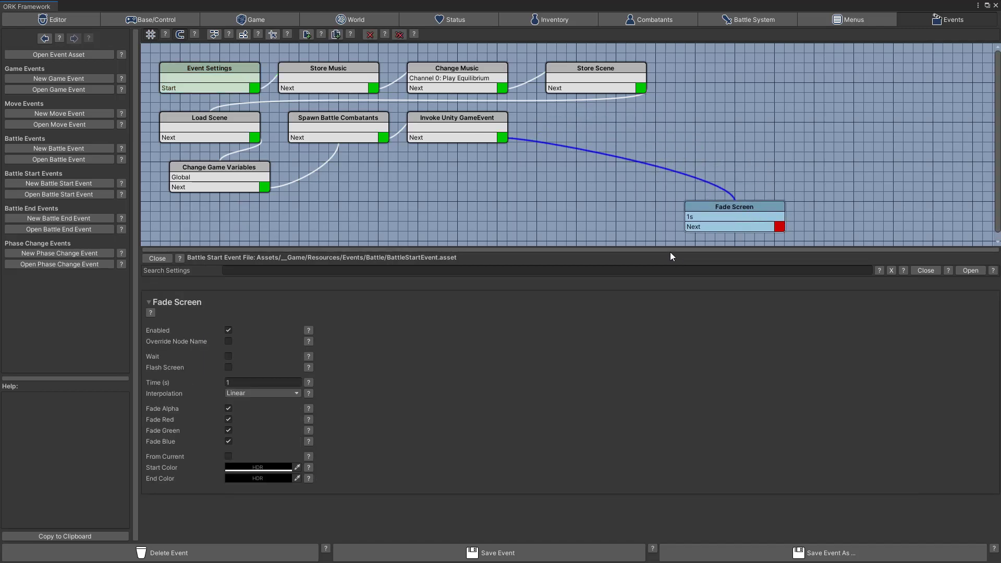
left_click_drag(671, 258, 652, 391)
left_click_drag(452, 123, 600, 232)
left_click_drag(355, 122, 433, 230)
left_click_drag(211, 170, 224, 245)
Step: Move the Load Scene, Store Scene, Change Music and Store Music nodes far from Event Settings to free space for new nodes
left_click_drag(207, 115, 768, 148)
left_click_drag(602, 70, 776, 112)
left_click(466, 69)
left_click_drag(458, 69, 755, 63)
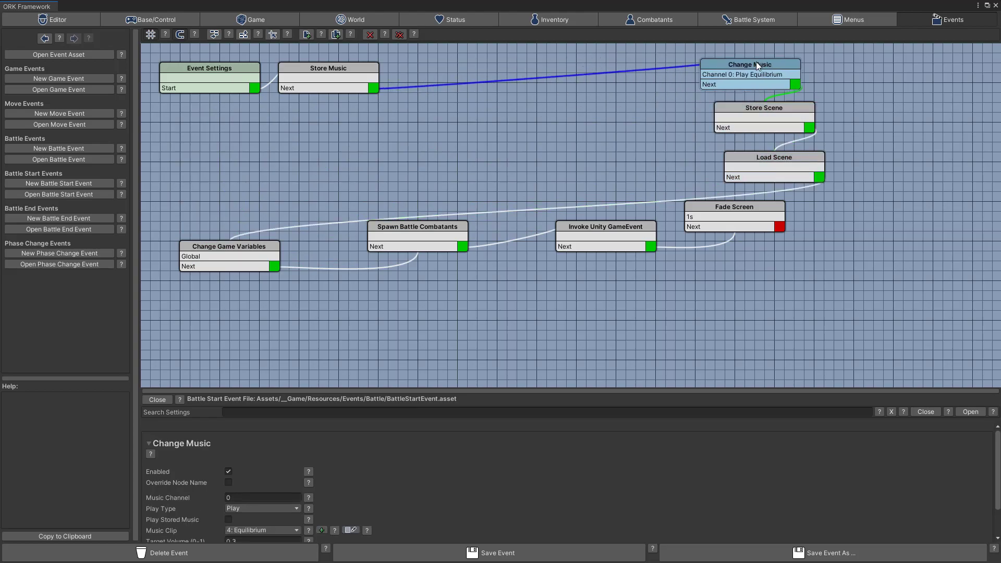
left_click(330, 67)
left_click_drag(330, 67, 677, 58)
left_click_drag(185, 68, 175, 58)
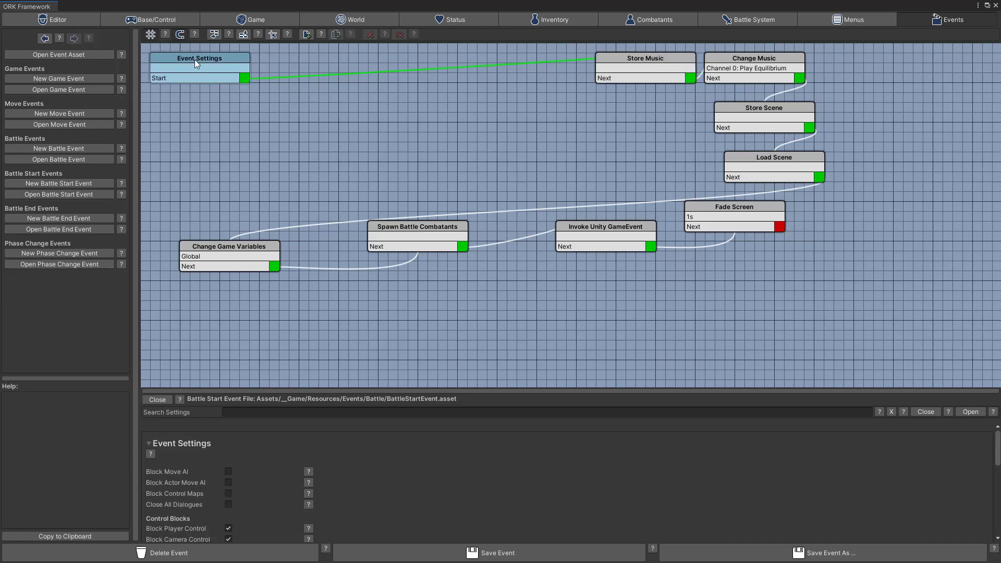
Step: Add a Play Sound node for Audio Clip 0 and place it directly beneath the Event Settings node
right_click(189, 107)
mouse_move(280, 116)
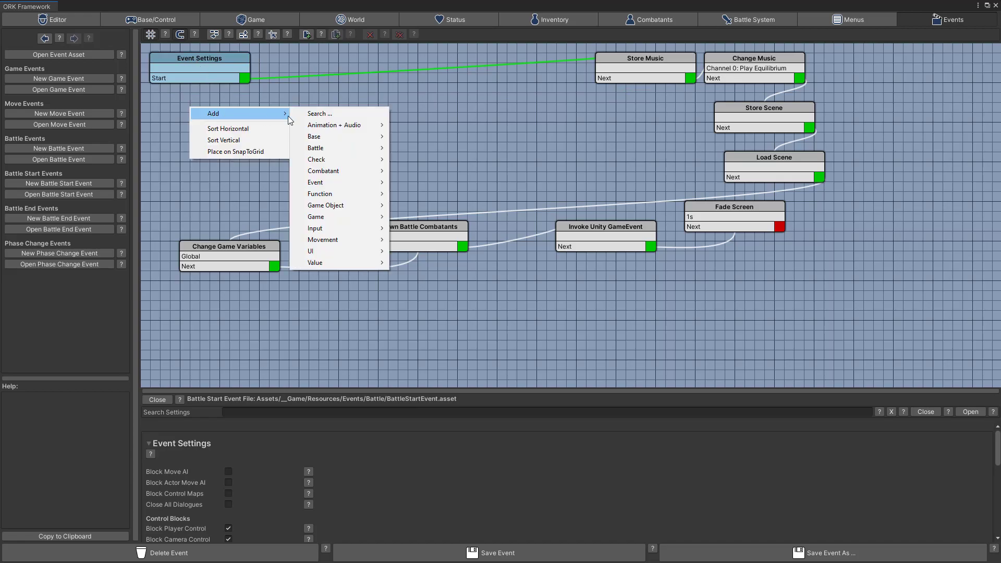
mouse_move(333, 127)
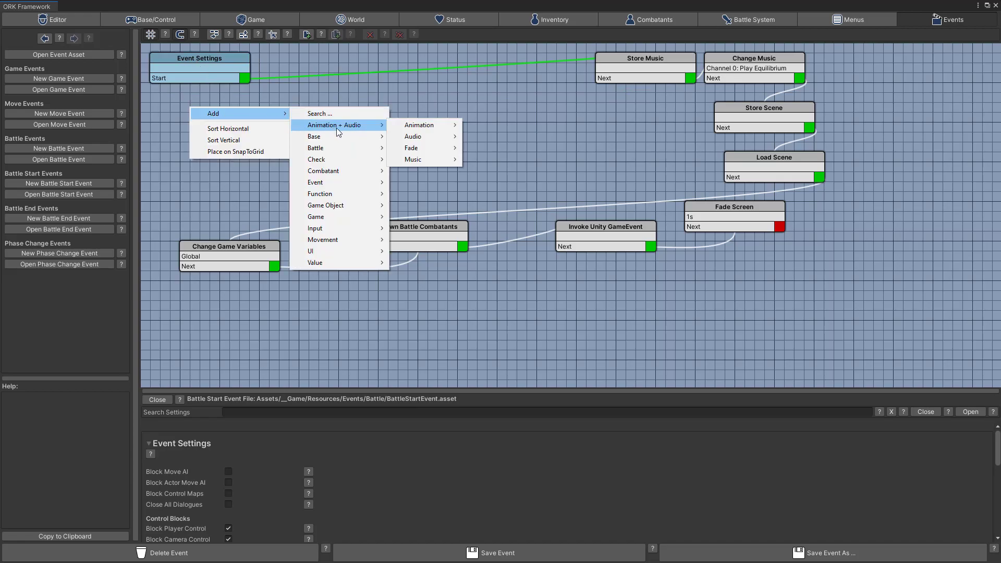
mouse_move(414, 137)
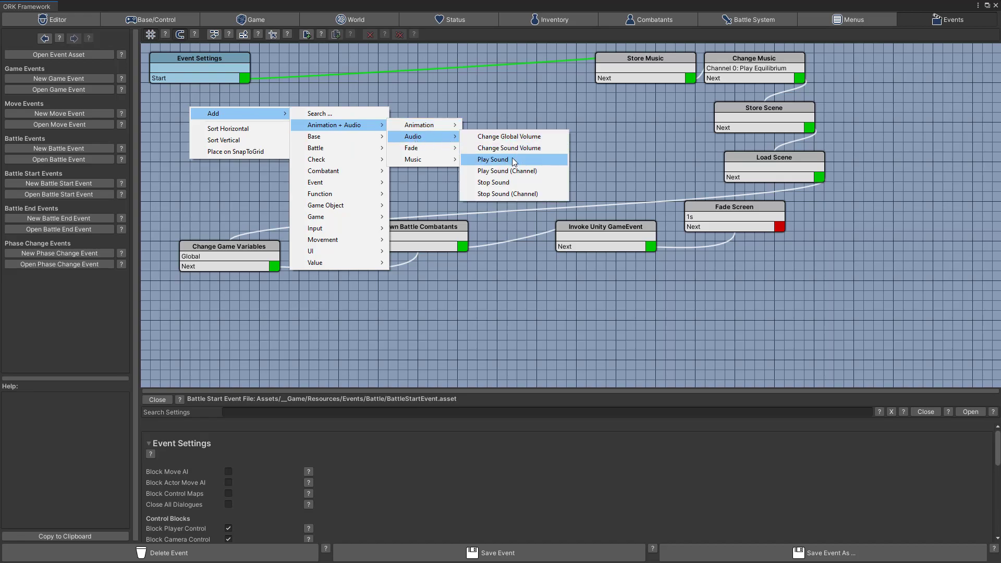
left_click(514, 160)
left_click_drag(252, 111, 220, 95)
left_click_drag(365, 390, 371, 296)
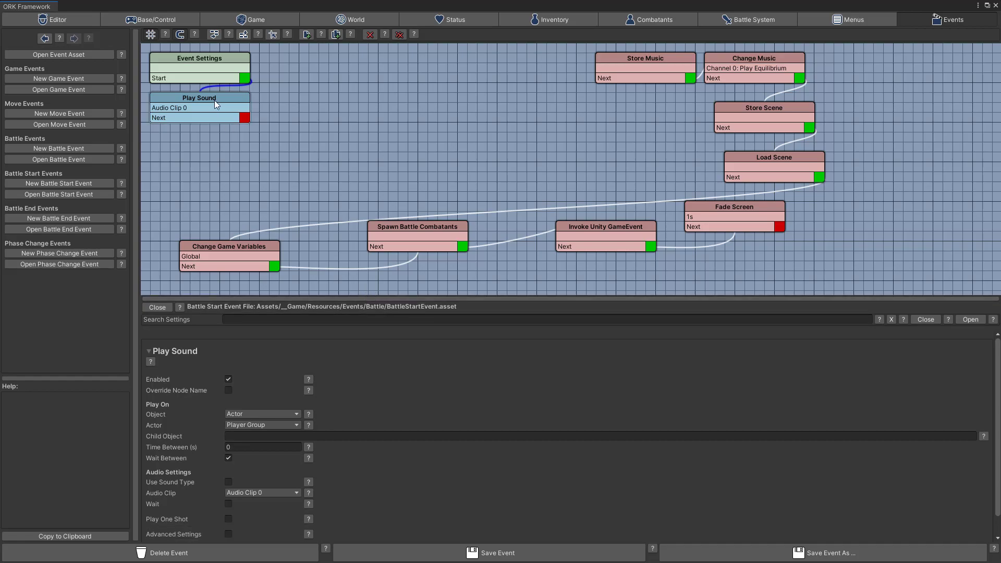
Step: Enable Play One Shot on the Play Sound node and set its volume to 0.5
scroll(352, 407, "down", 1)
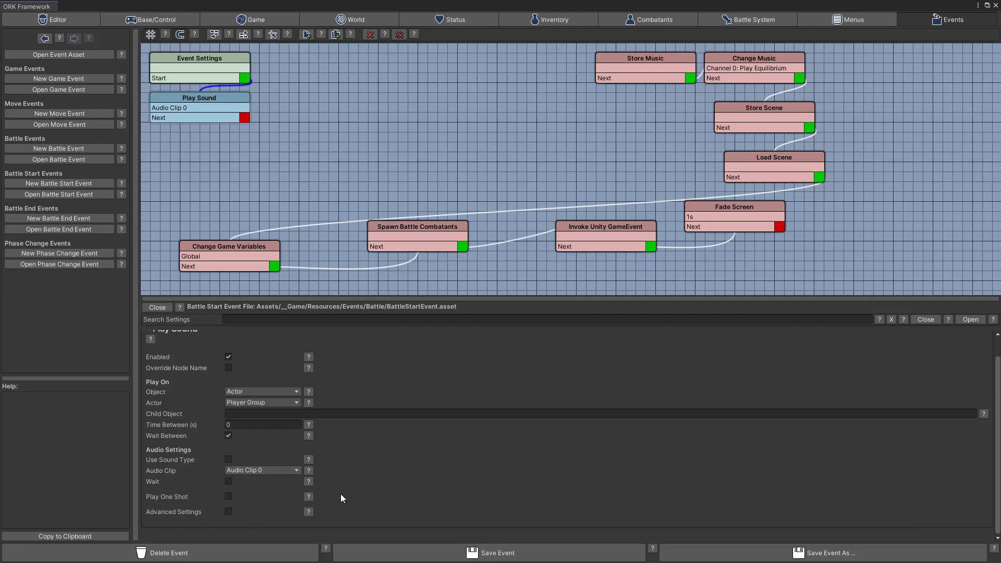
left_click(227, 497)
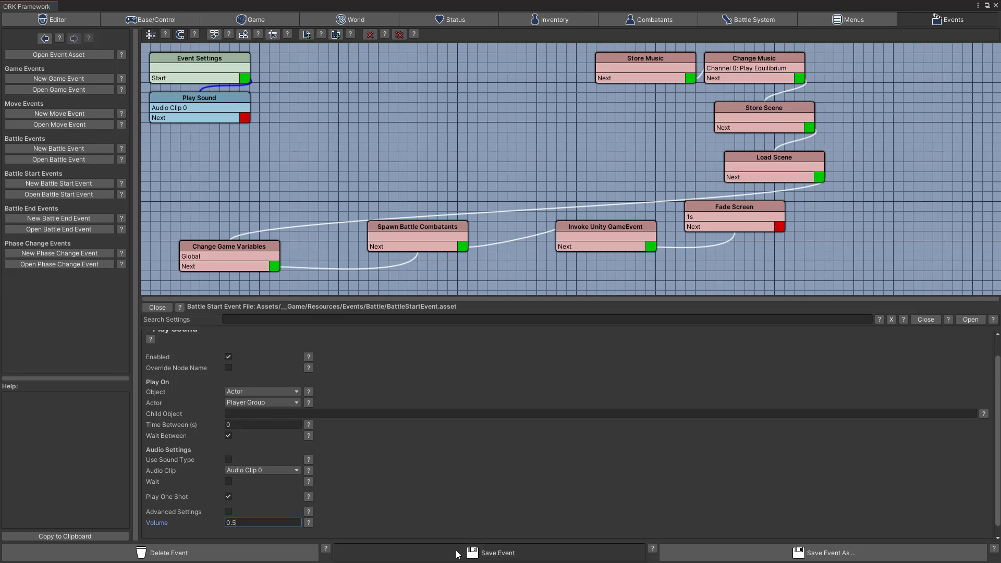
Step: Add an Invoke Unity GameEvent node beneath Play Sound and connect Play Sound's Next output to it
right_click(275, 114)
mouse_move(308, 120)
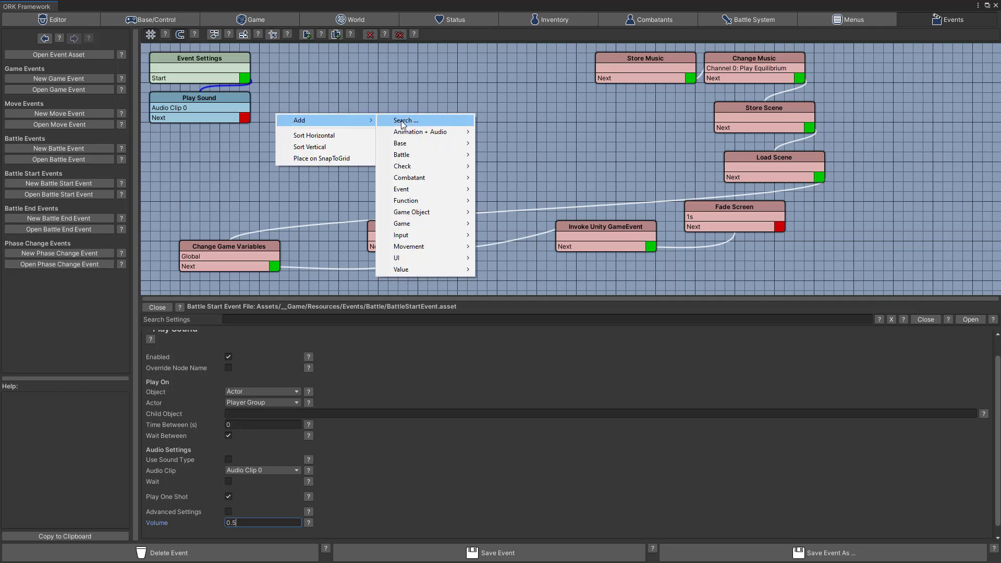
mouse_move(403, 191)
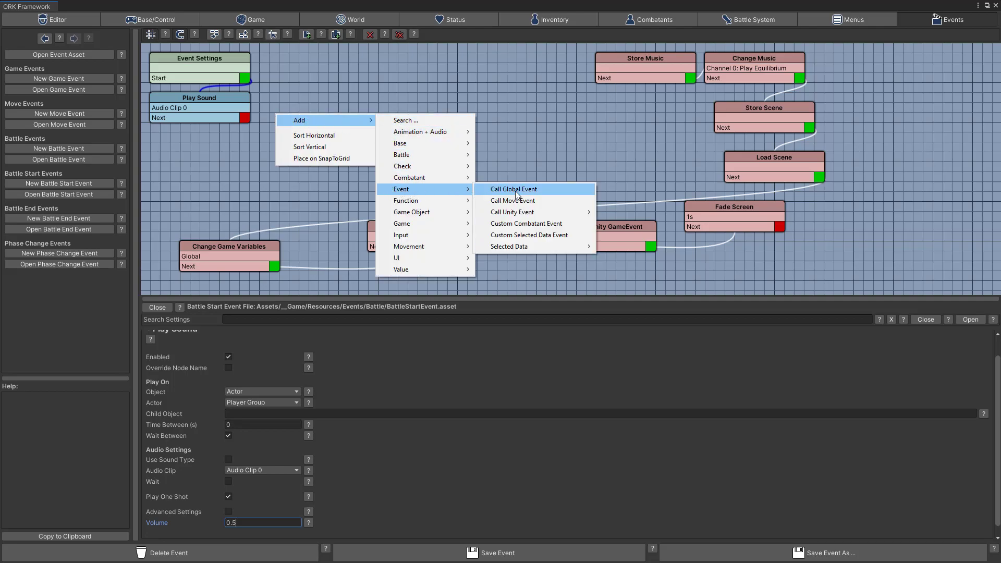
mouse_move(511, 217)
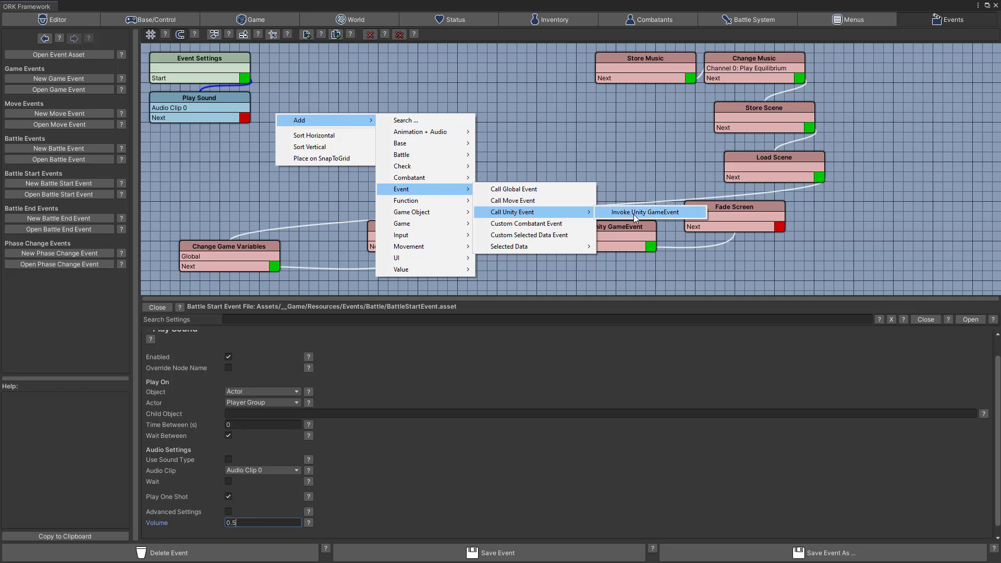
left_click(634, 212)
left_click_drag(327, 118, 199, 139)
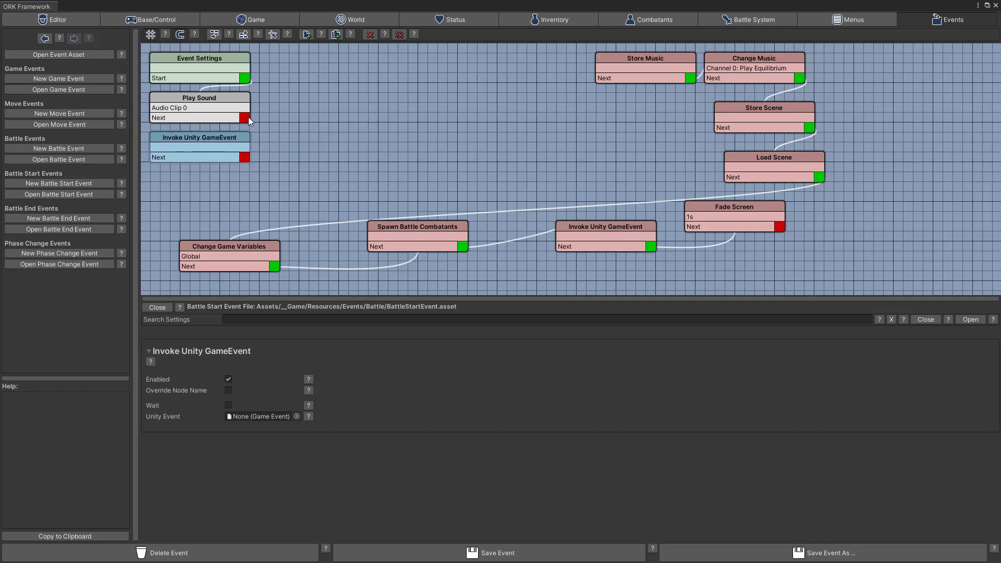
left_click_drag(246, 116, 209, 140)
Step: Assign OnBattleStartEvent as the Unity Event of the new Invoke Unity GameEvent node
left_click(296, 416)
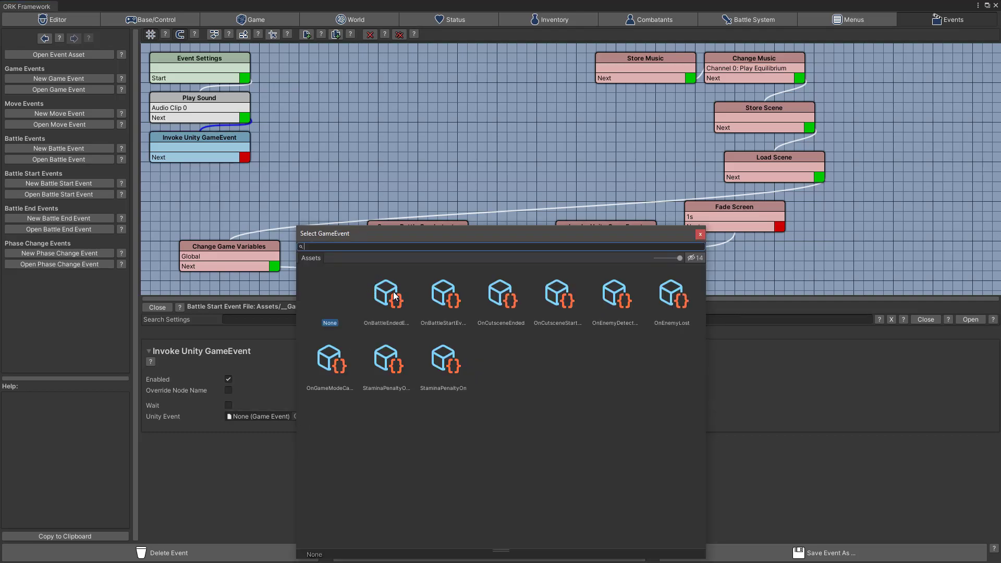
left_click(448, 296)
double_click(449, 297)
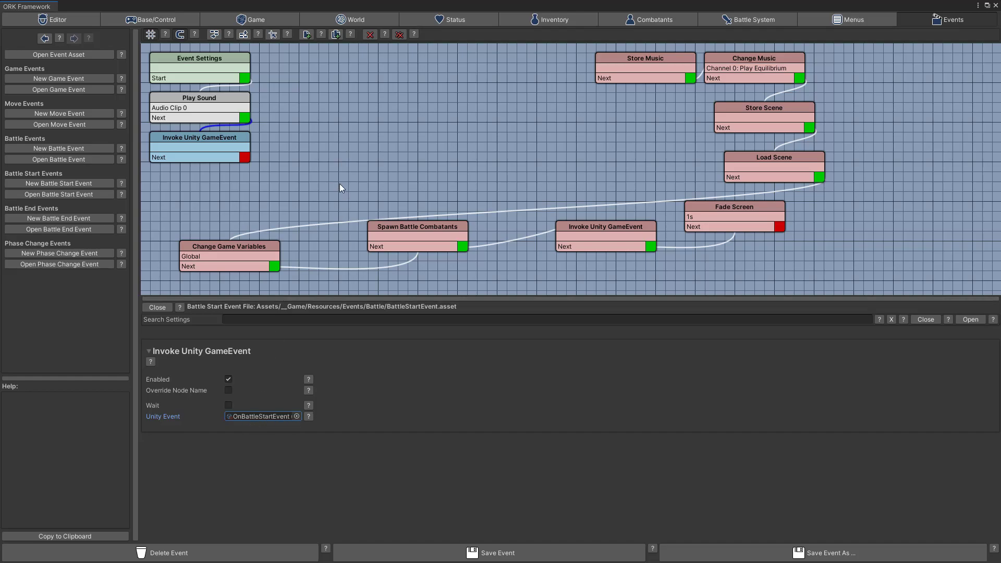
Step: Override the new Invoke Unity GameEvent node's name with "Event hidding HUD"
left_click(205, 137)
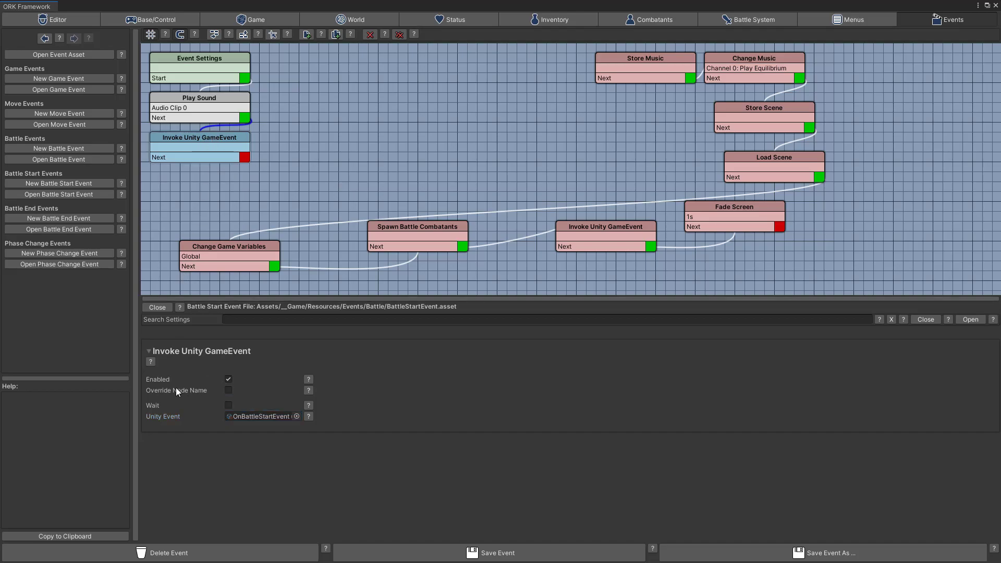
left_click(228, 391)
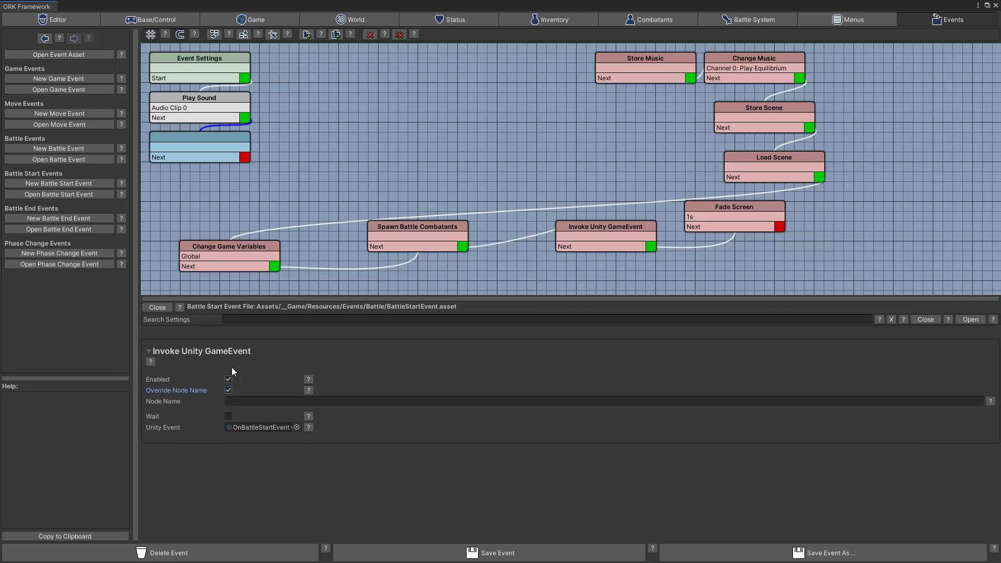
left_click(255, 400)
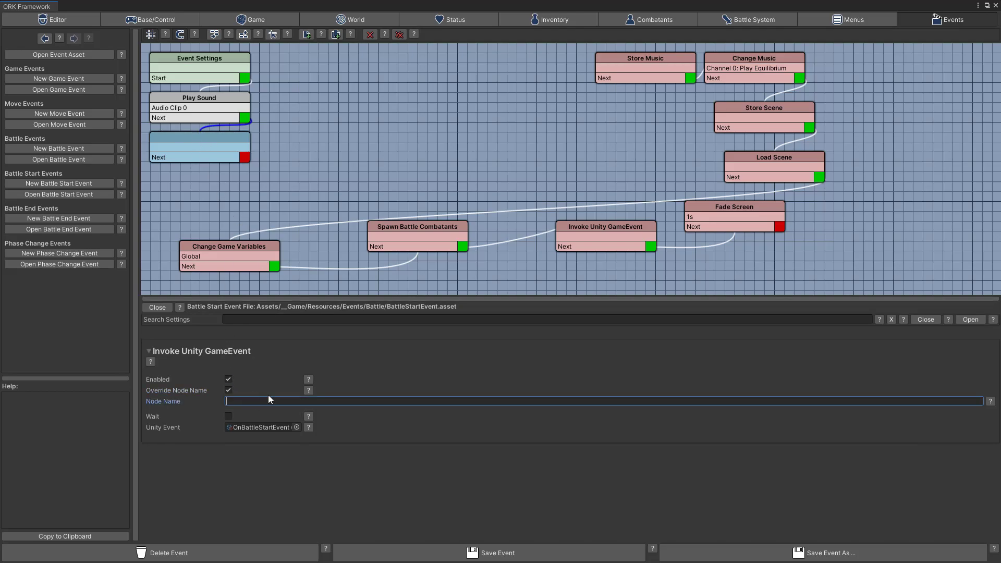
type("Event hidding HUD")
left_click(216, 138)
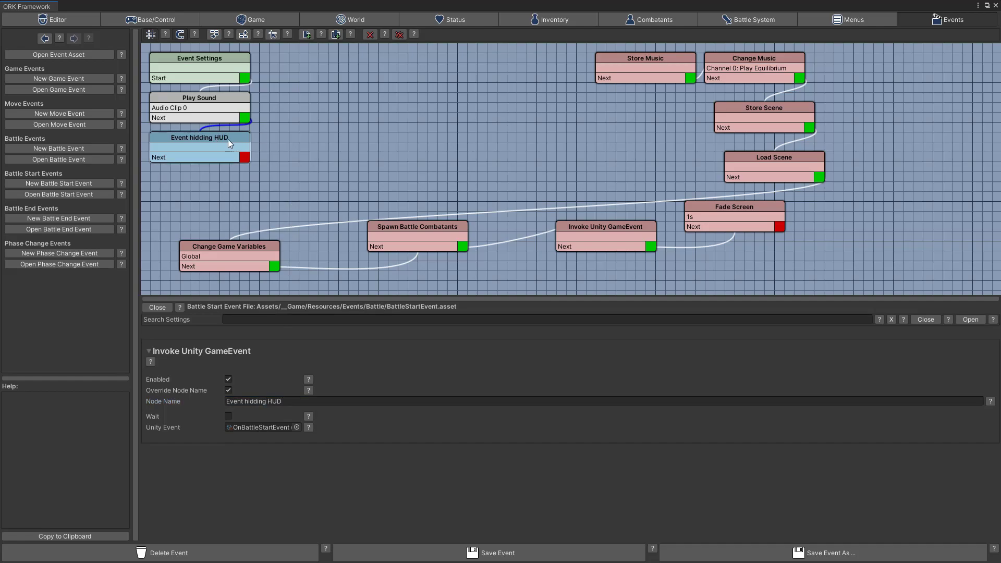
Step: Add a Wait node beneath Event hidding HUD and connect that node's Next output to it
right_click(270, 135)
mouse_move(312, 137)
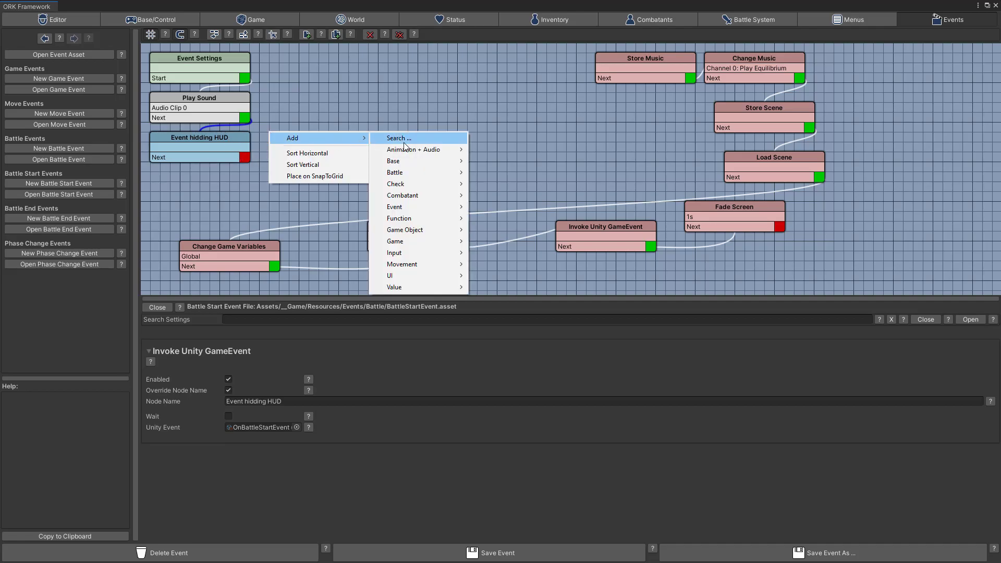
mouse_move(402, 162)
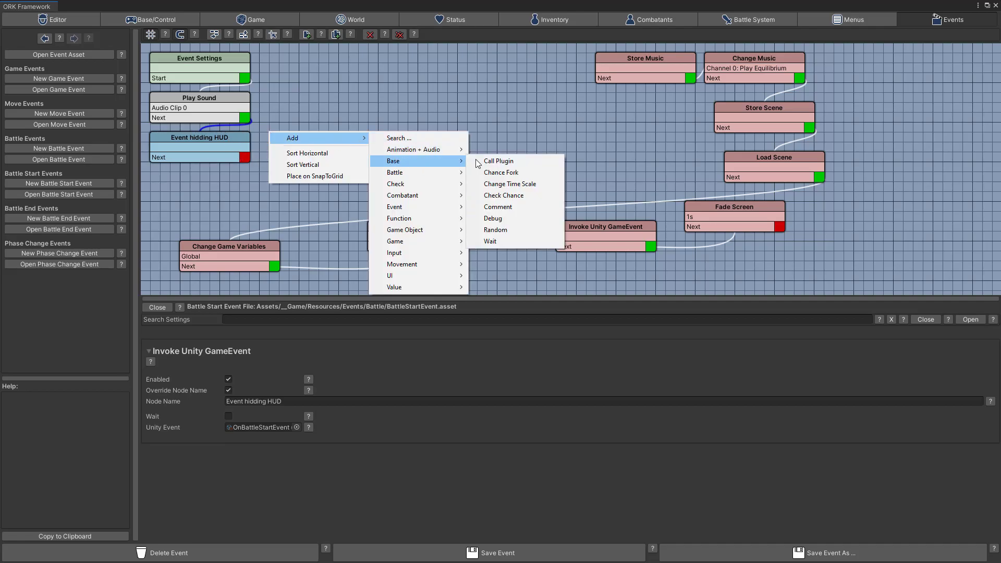
left_click(492, 243)
left_click_drag(305, 139, 186, 177)
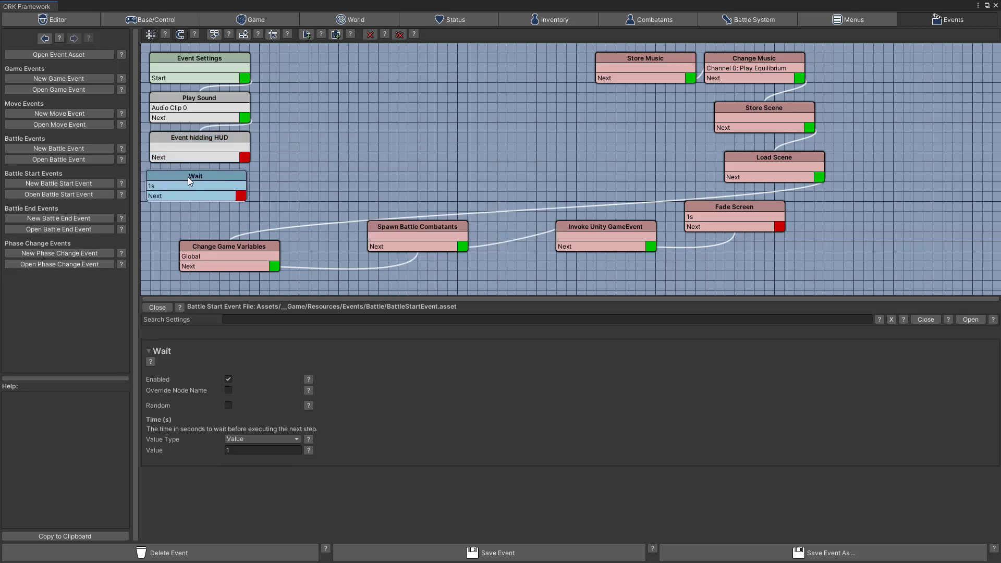
left_click(245, 157)
left_click_drag(245, 157, 224, 180)
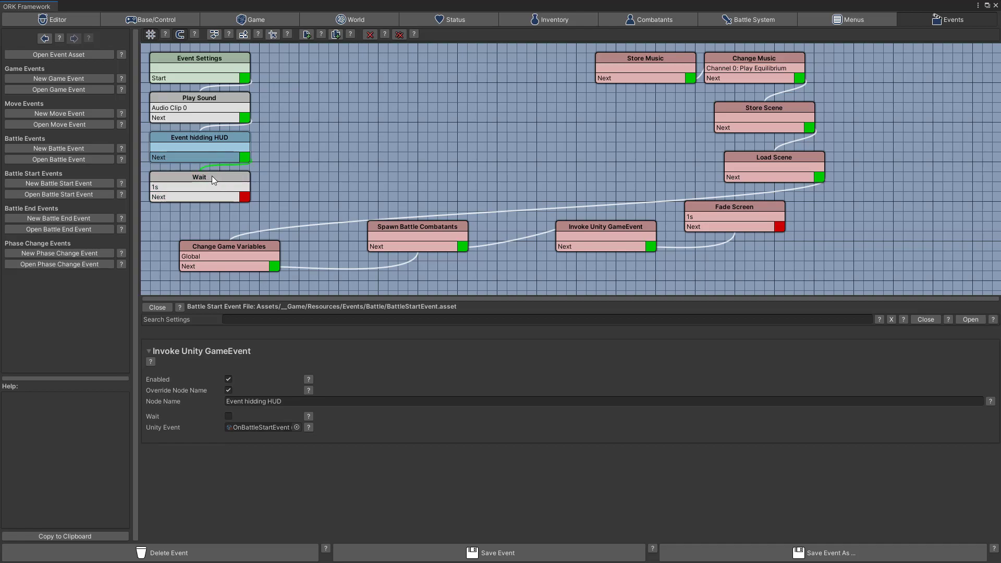
Step: Set the Wait node's time to 0.1 seconds and save the event
left_click(228, 179)
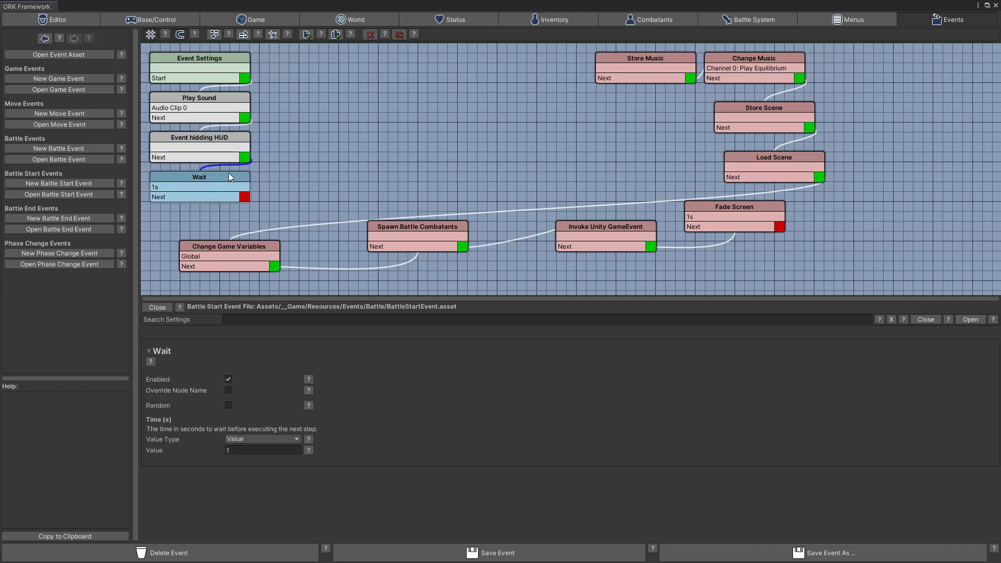
left_click(237, 451)
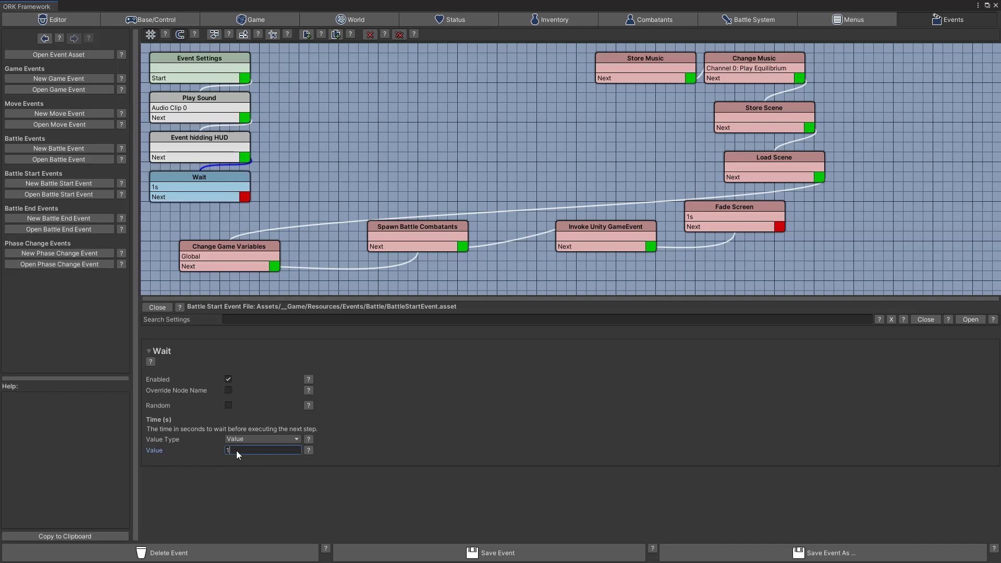
type("0.1")
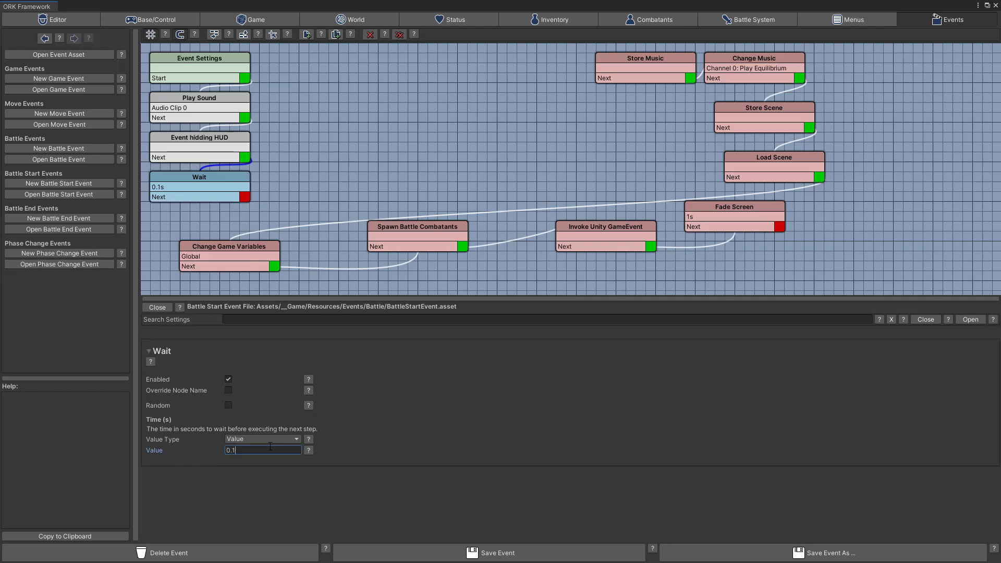
left_click(500, 554)
Step: Place the Store Music node beside Event Settings and connect the Wait node's Next output to it
left_click(233, 177)
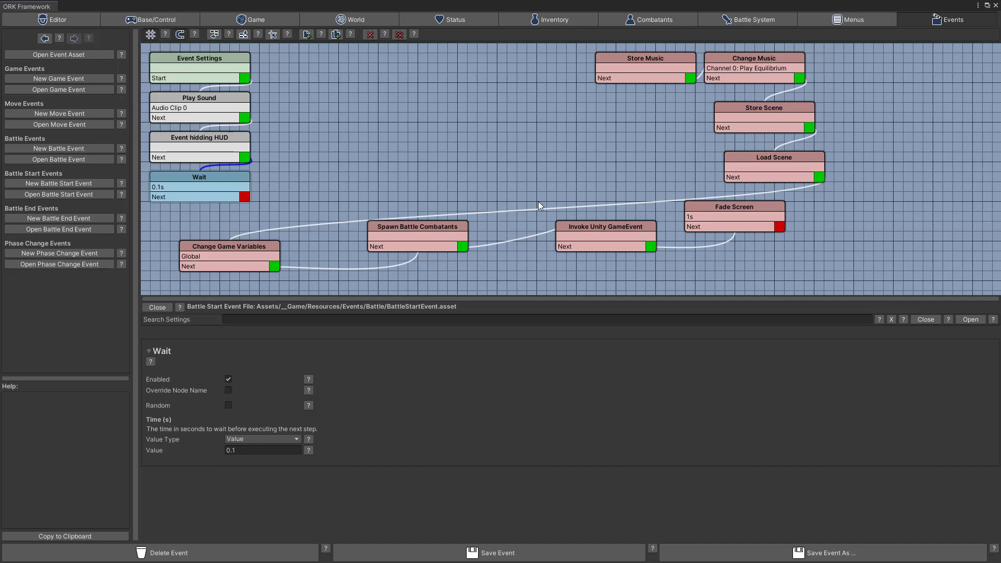
left_click_drag(631, 58, 305, 58)
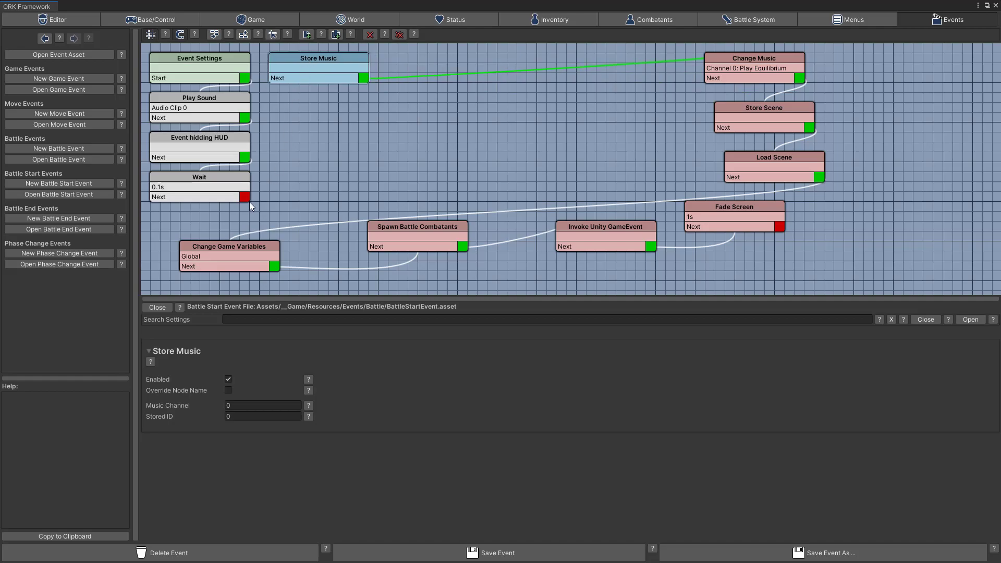
left_click_drag(246, 197, 311, 57)
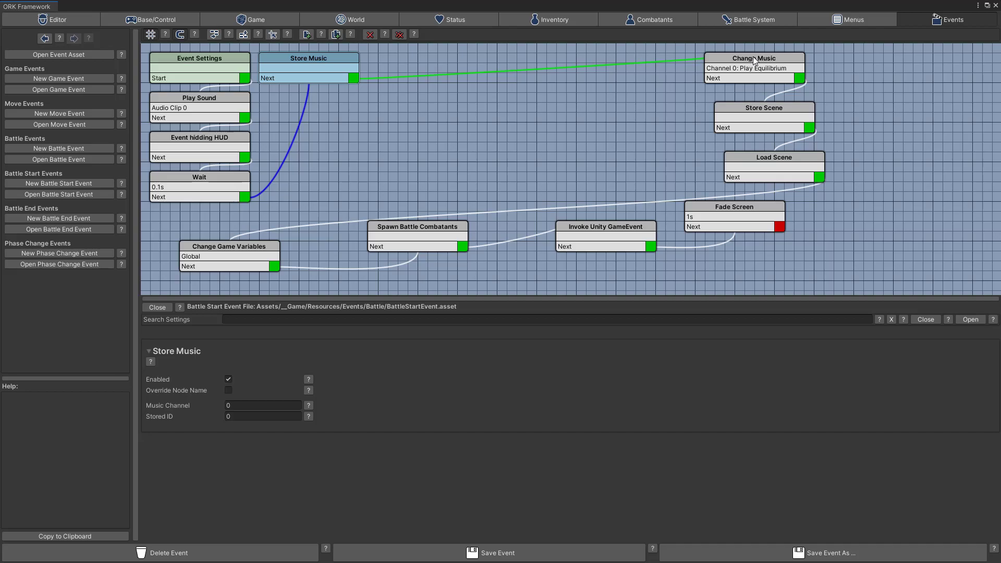
Step: Place the Change Music node beneath Store Music and remove its connection to Store Scene
left_click_drag(752, 57, 312, 95)
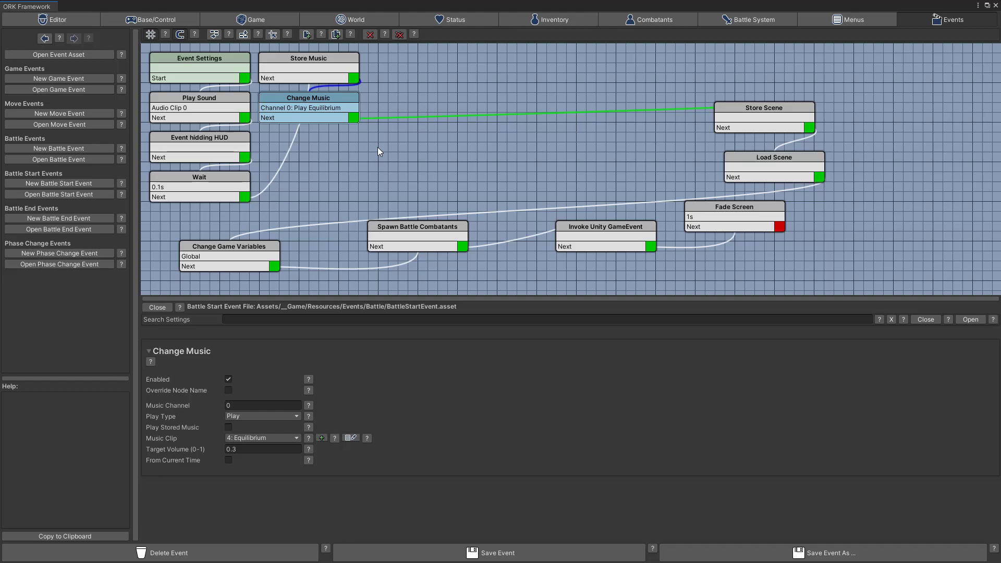
left_click_drag(330, 98, 370, 97)
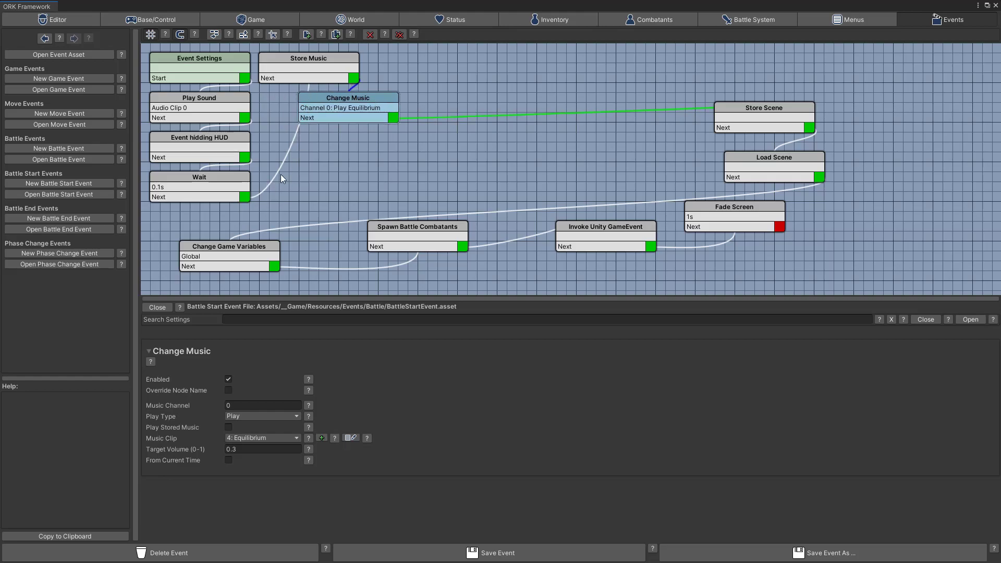
right_click(394, 117)
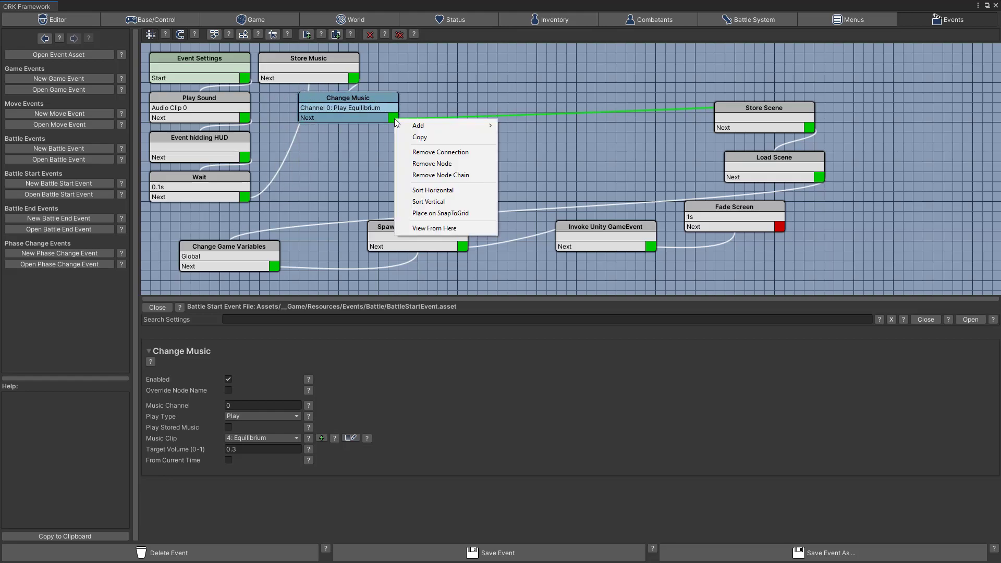
left_click(432, 153)
left_click_drag(374, 99, 353, 99)
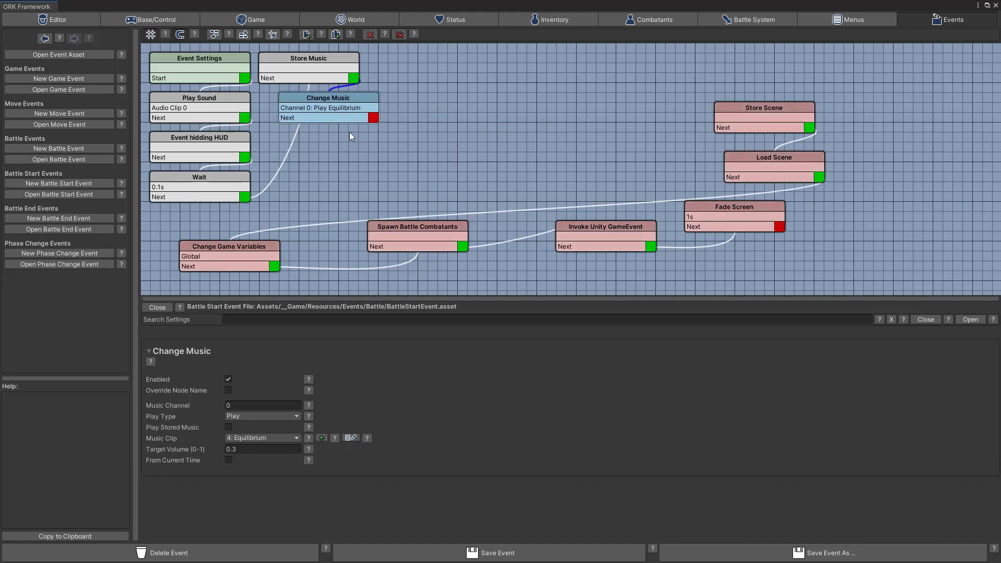
Step: Add a Change Camera Position node beneath Change Music and connect Change Music's Next output to it
right_click(423, 87)
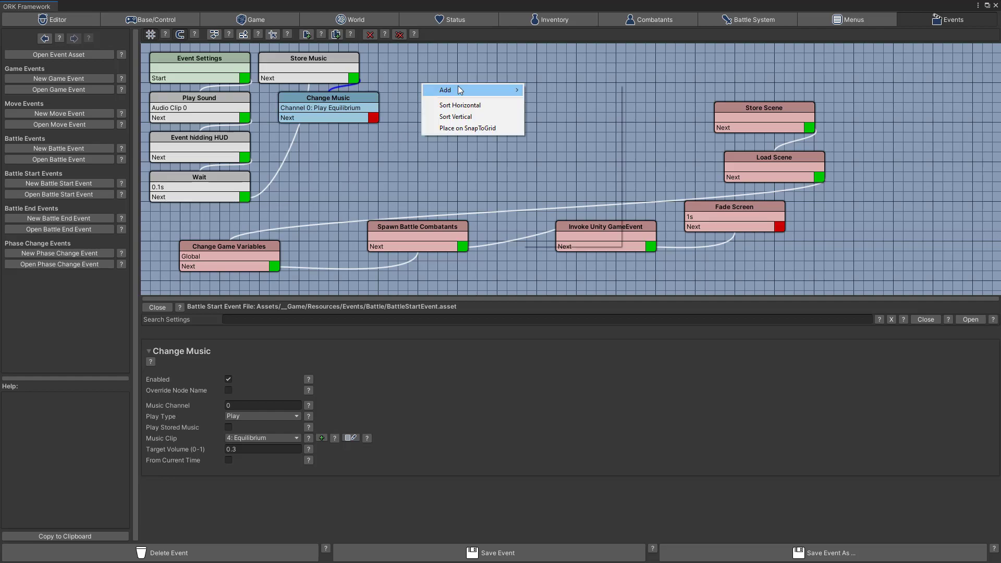
mouse_move(510, 90)
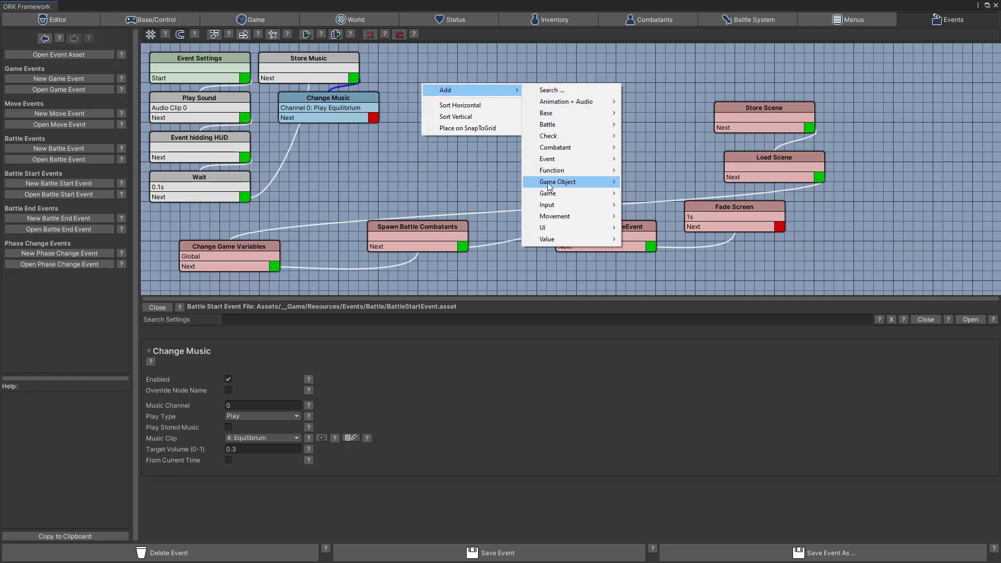
mouse_move(552, 184)
mouse_move(651, 189)
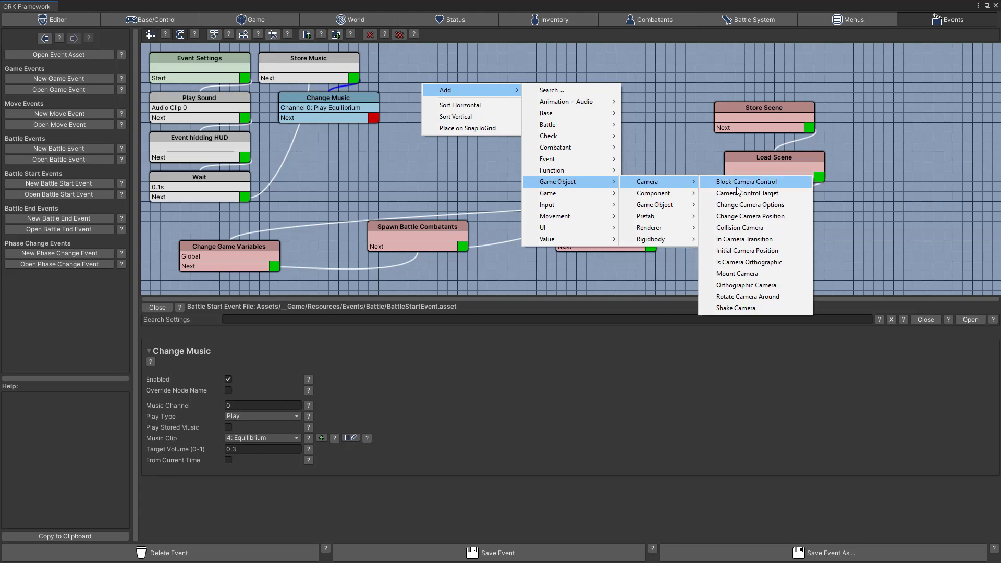
left_click(738, 217)
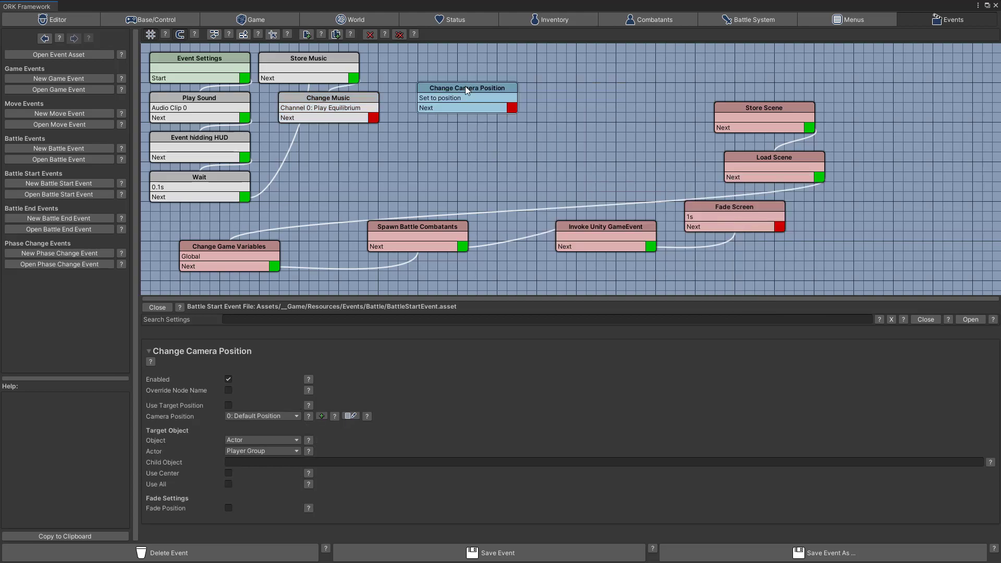
left_click_drag(466, 90, 349, 149)
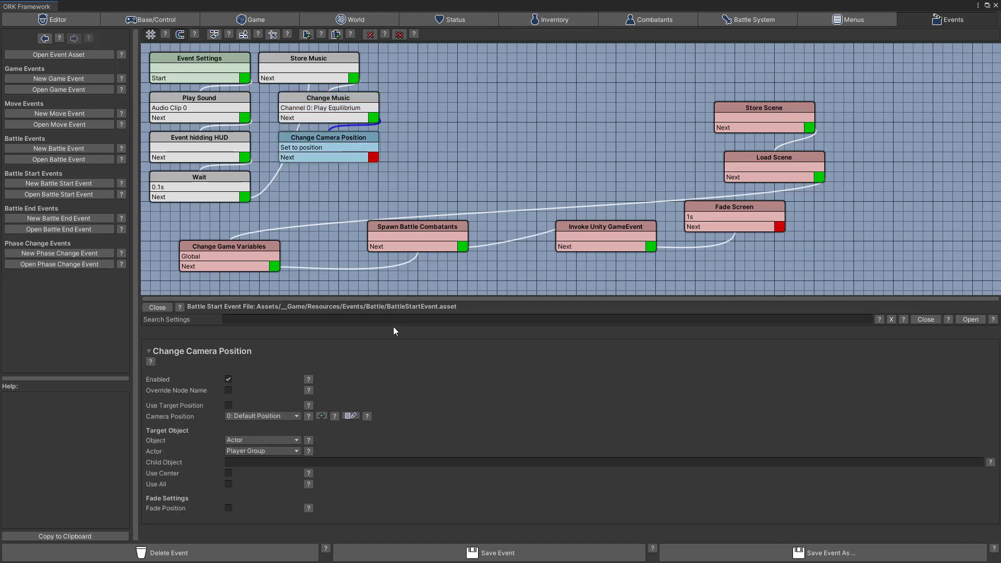
Step: Save the event, then create a new camera position from the Change Camera Position node and open its settings
left_click_drag(393, 298, 392, 284)
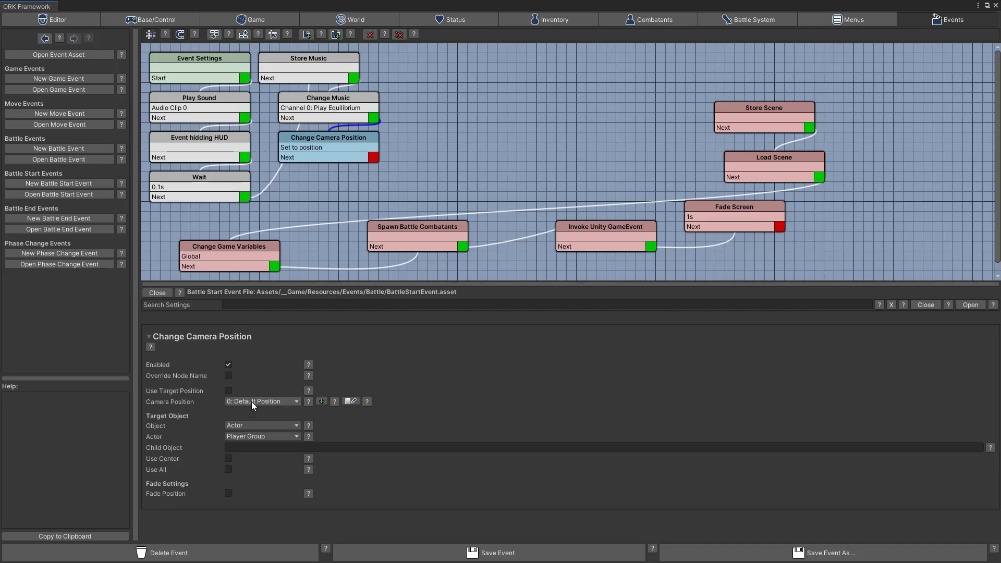
left_click(493, 555)
left_click(322, 402)
left_click(349, 402)
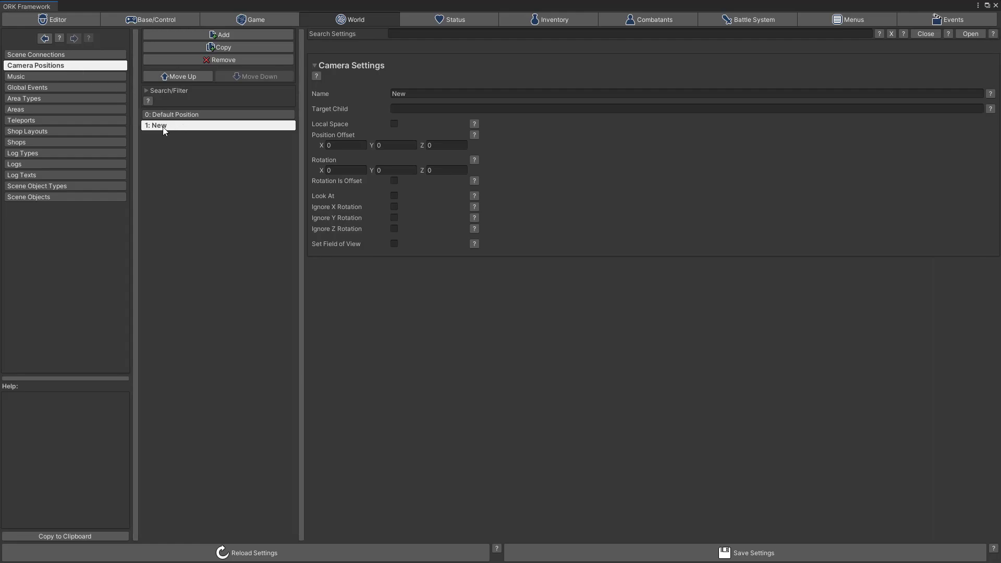
Step: Name the new camera position "Battle Start Camera Position"
left_click(427, 94)
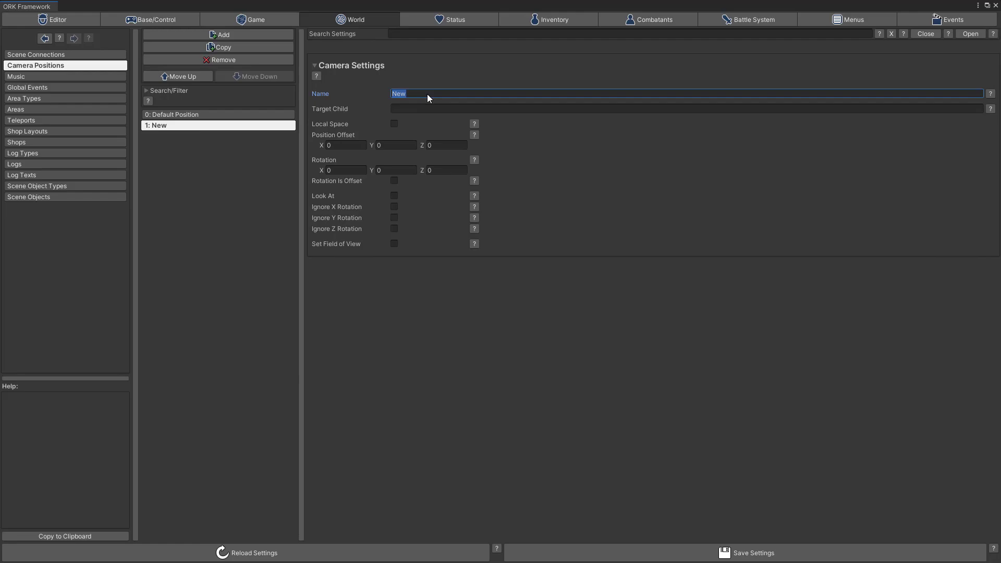
type("b")
key("BackSpace")
type("Battle Start Camera Position")
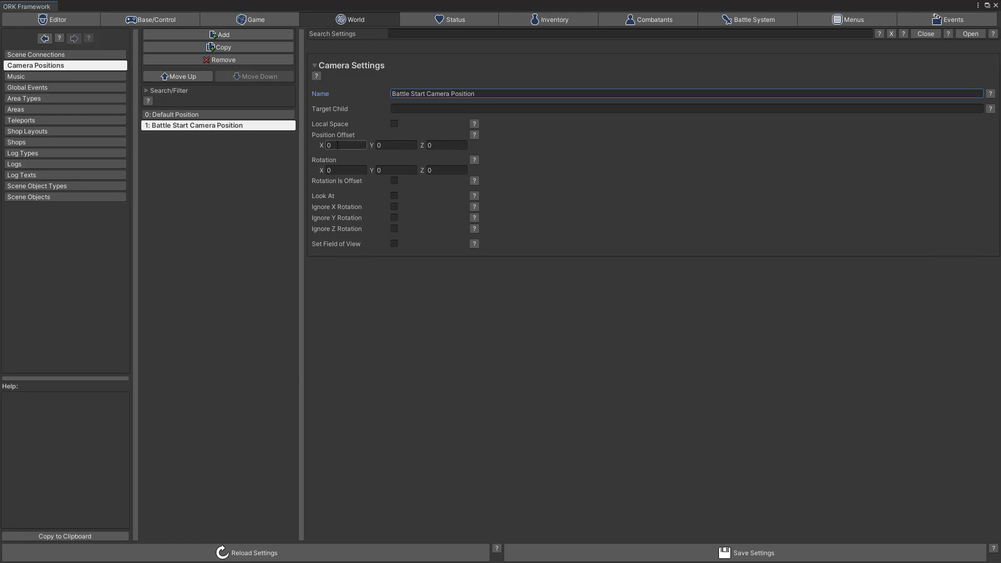
Step: Set the new camera position's offset to Y 3 and Z 3, enable Look At and Ignore Z Rotation, save, and return to the battle start event
left_click(402, 145)
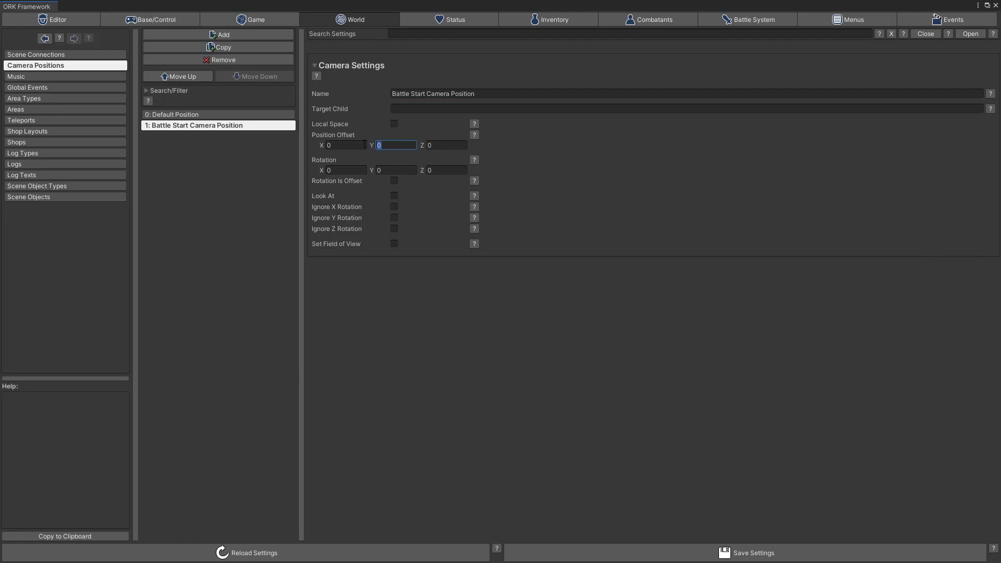
type("3")
left_click(453, 146)
key("Tab")
left_click(394, 196)
left_click(611, 545)
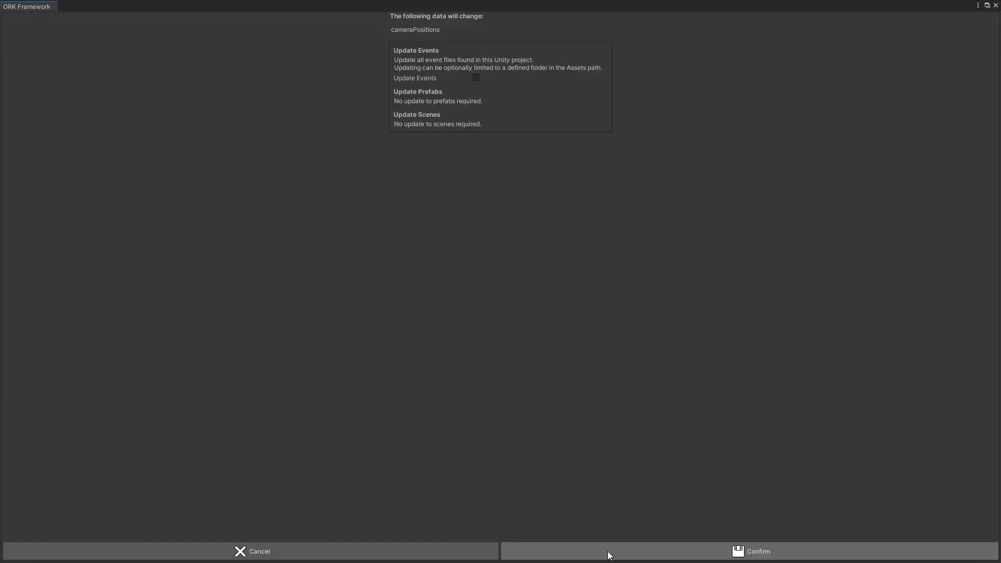
left_click(608, 556)
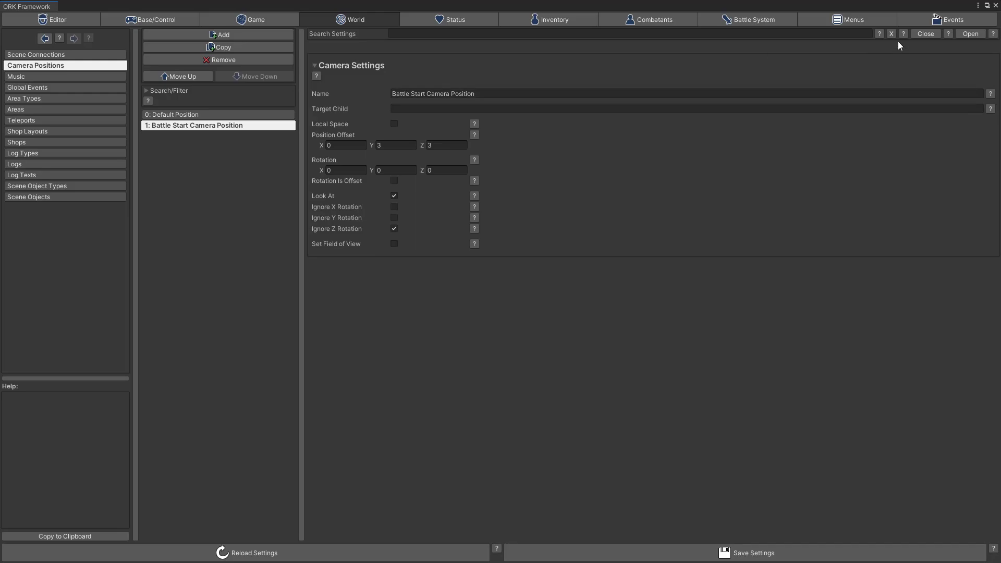
left_click(912, 19)
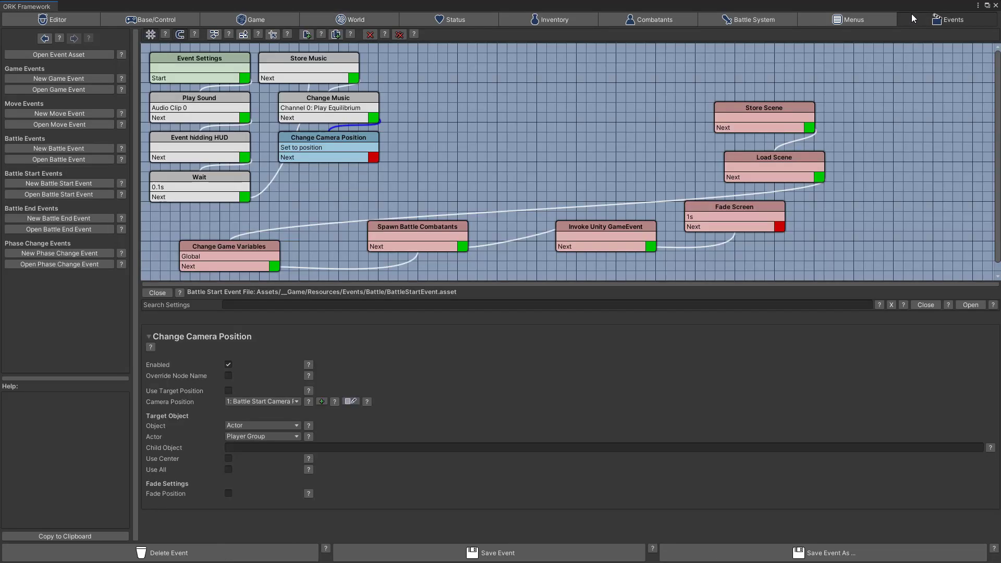
left_click(507, 130)
left_click_drag(332, 135, 322, 138)
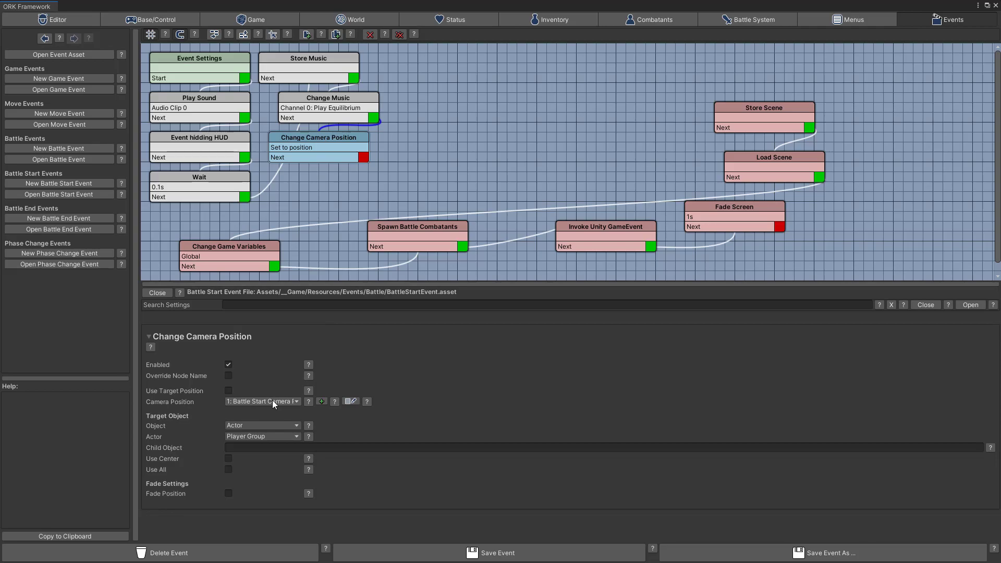
key("ctrl+z")
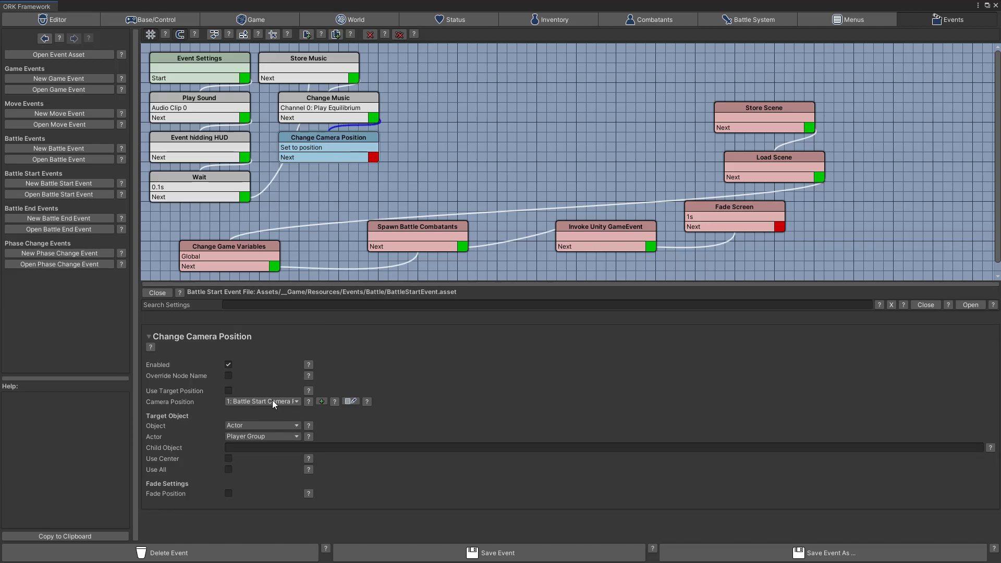
Step: Enable Fade Position on the Change Camera Position node with a 0.5-second time and Ease In Quad interpolation, and save the event
left_click(228, 493)
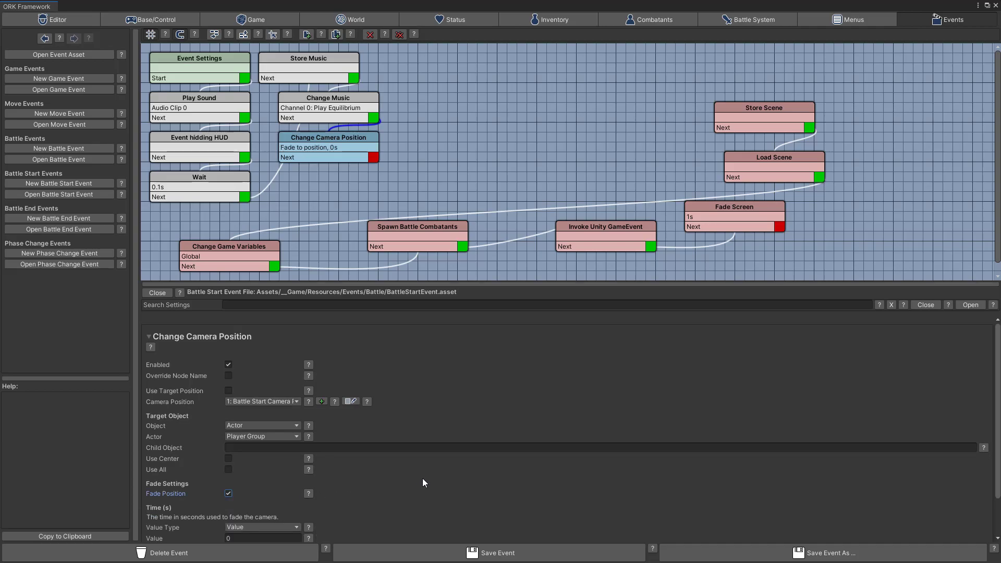
scroll(424, 483, "down", 3)
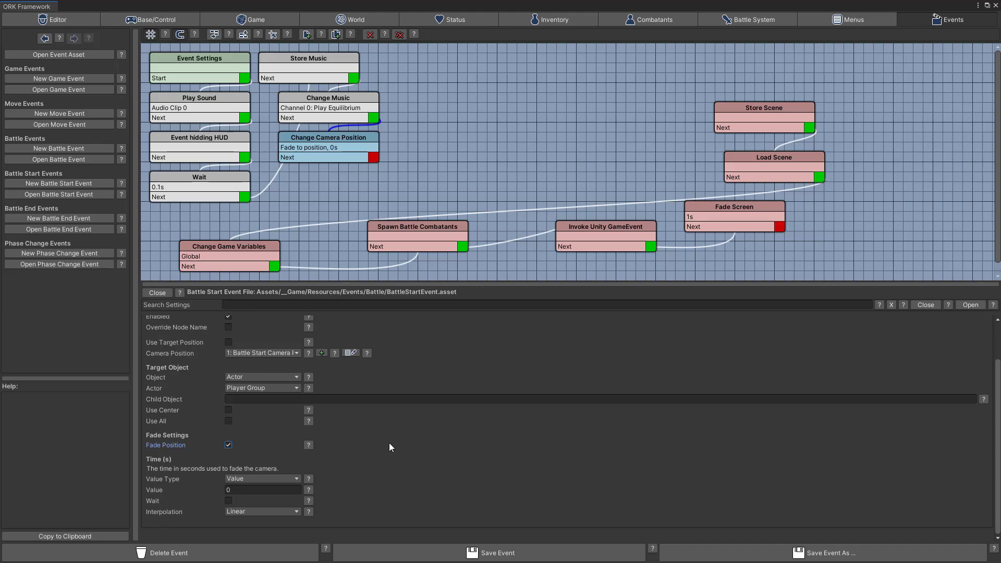
left_click(246, 489)
type("0.5")
left_click(265, 511)
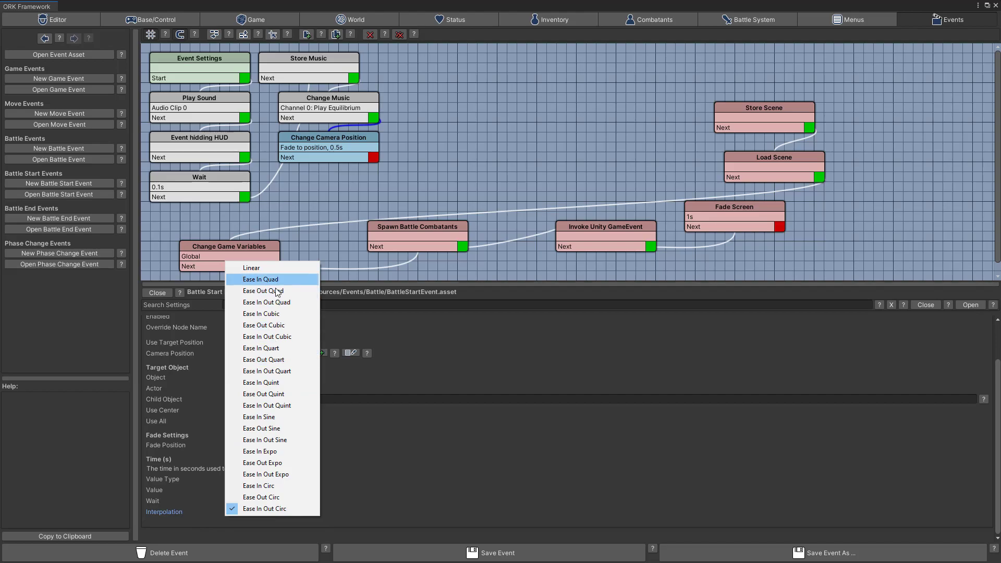
left_click(264, 280)
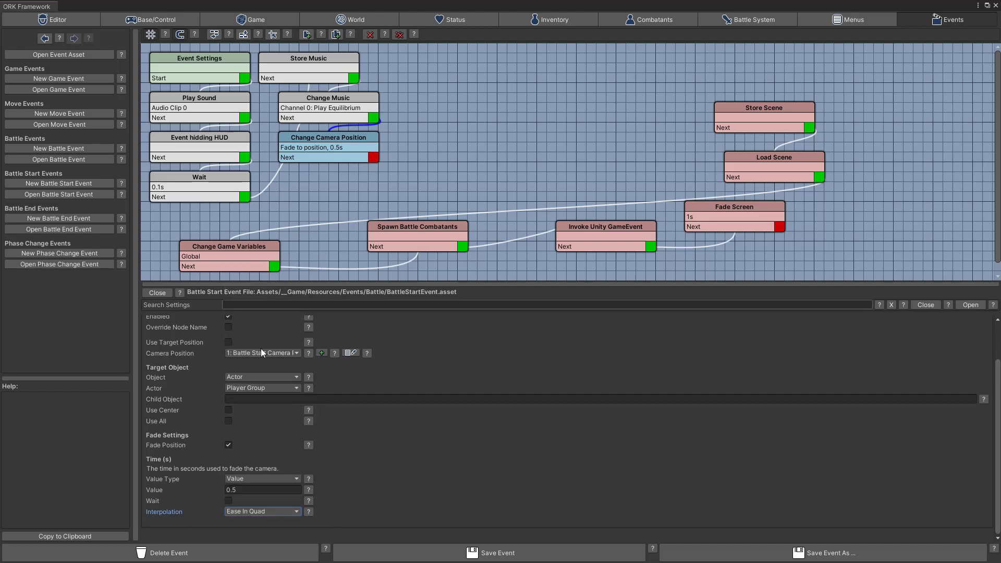
left_click(531, 558)
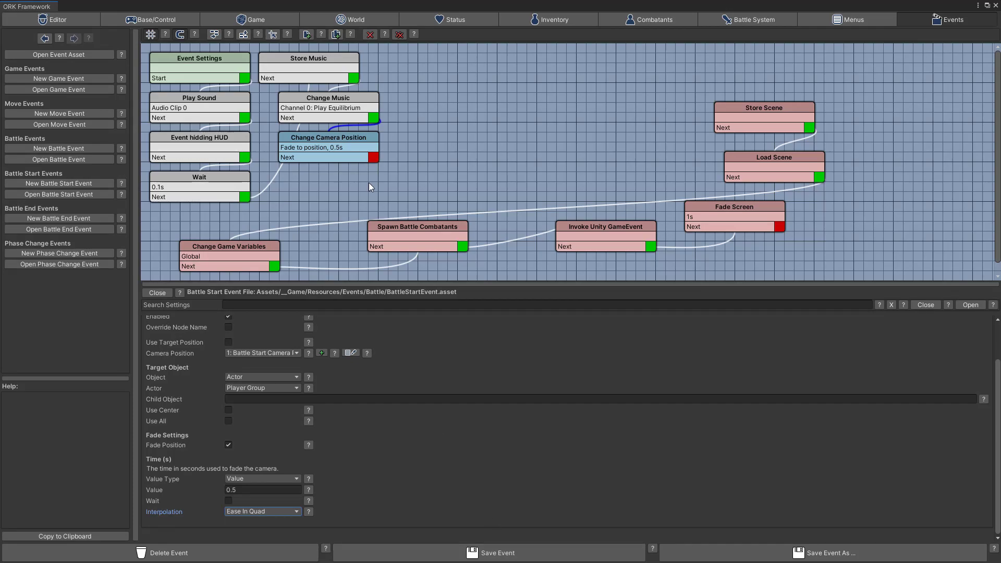
Step: Shift the Change Camera Position and Change Music nodes slightly so they align beneath Store Music
left_click_drag(362, 139, 352, 139)
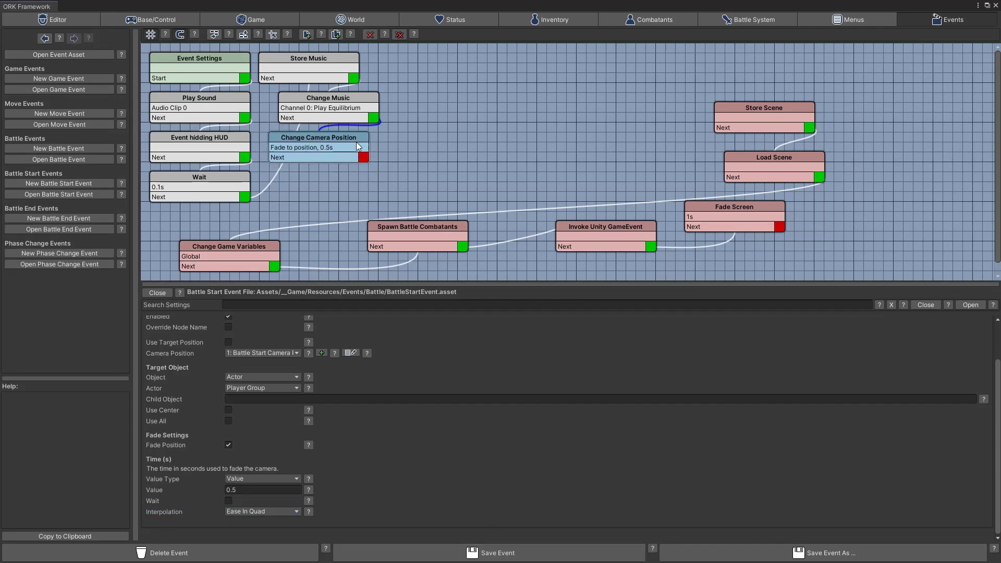
left_click_drag(355, 98, 345, 97)
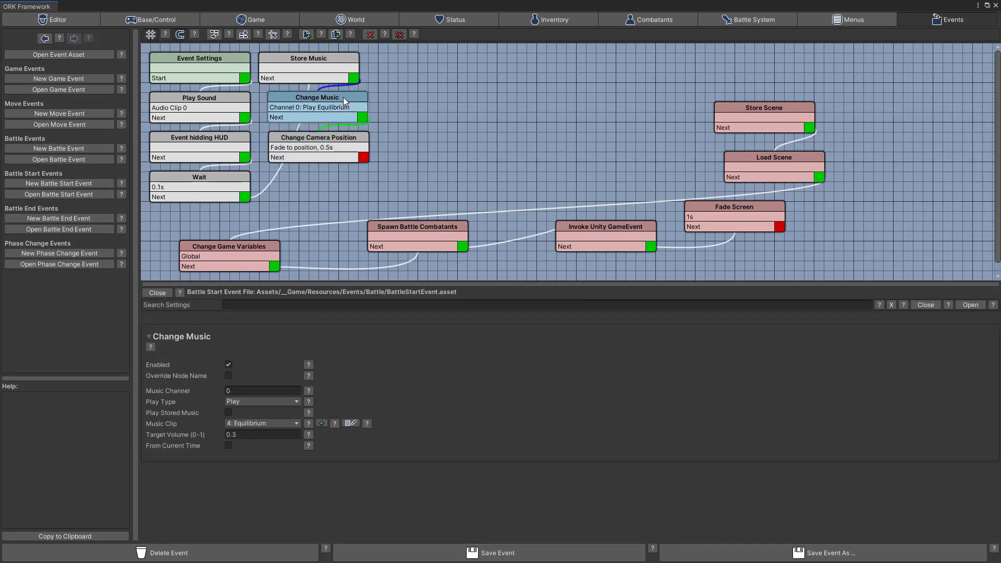
left_click(328, 139)
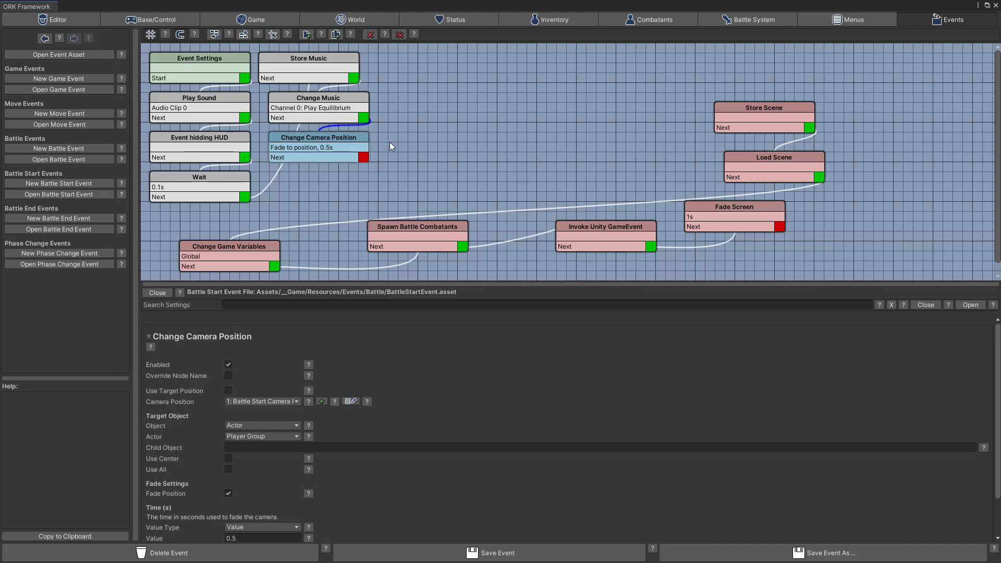
Step: Add a Check Game Variables node to the right of Store Music and connect Change Camera Position's Next output to it
right_click(395, 126)
mouse_move(424, 133)
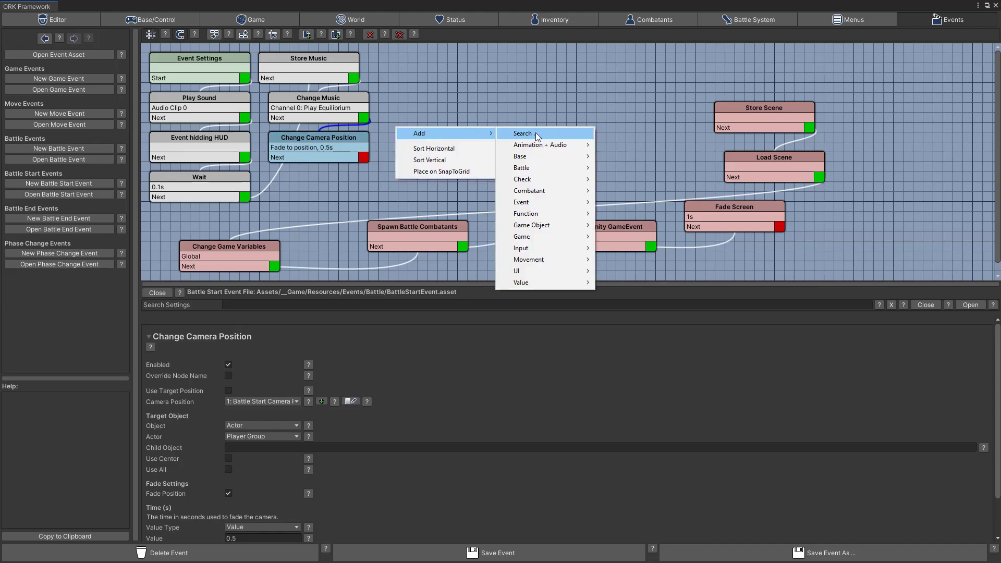
mouse_move(518, 284)
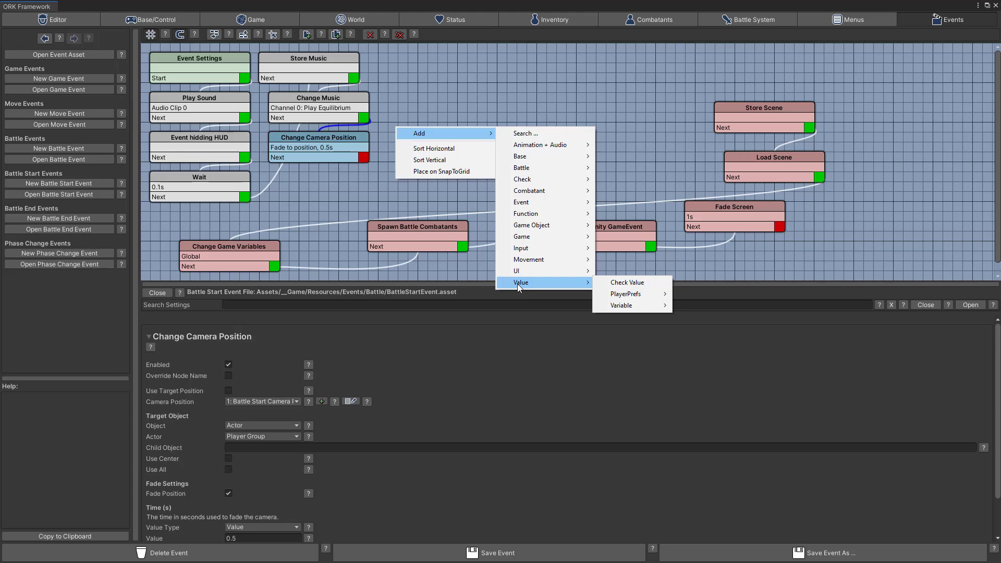
mouse_move(630, 306)
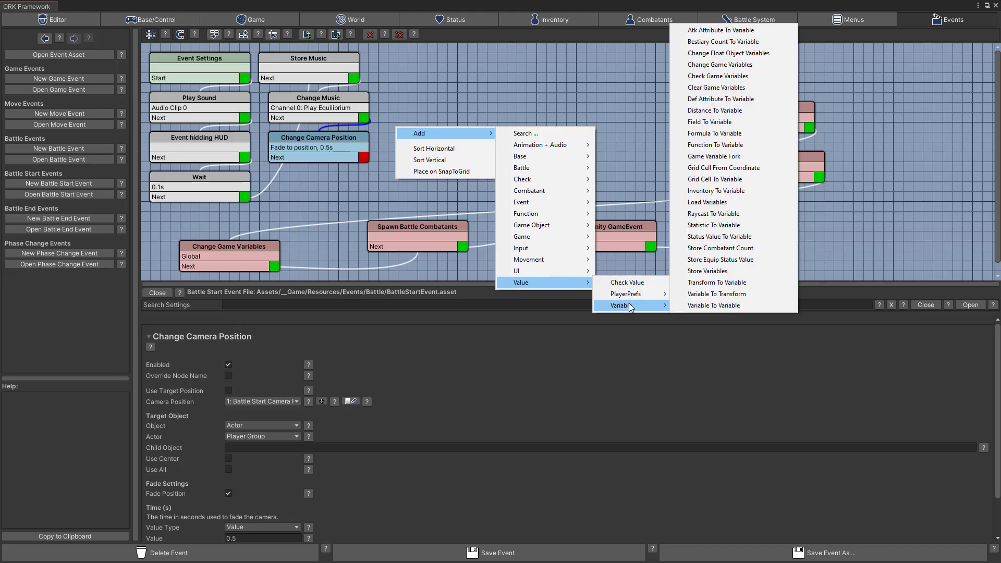
left_click(706, 78)
left_click_drag(428, 127, 427, 58)
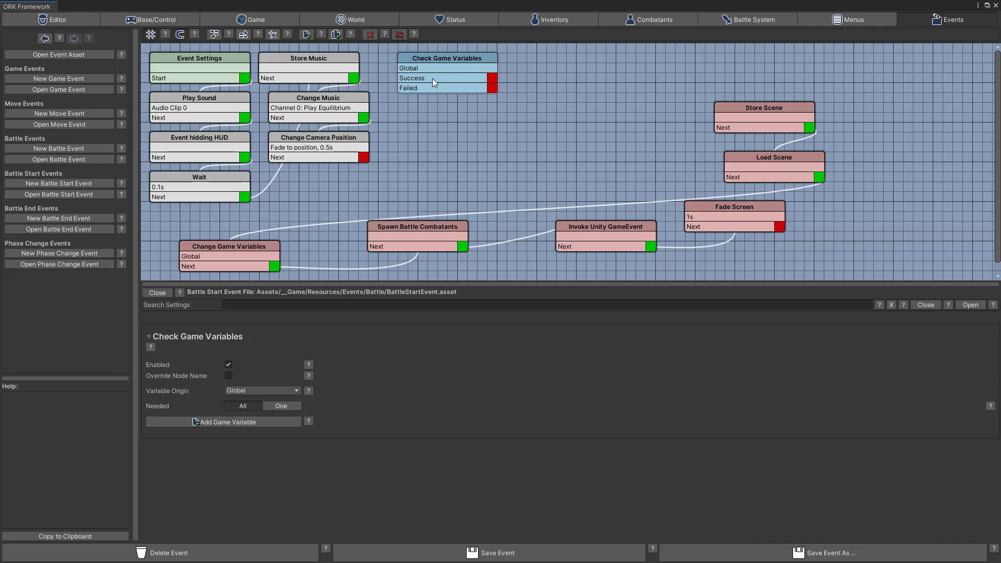
left_click_drag(366, 158, 446, 58)
left_click(447, 57)
Step: Add a game variable condition with key PlayerSpotted and type Bool to the Check Game Variables node, and save the event
left_click(234, 422)
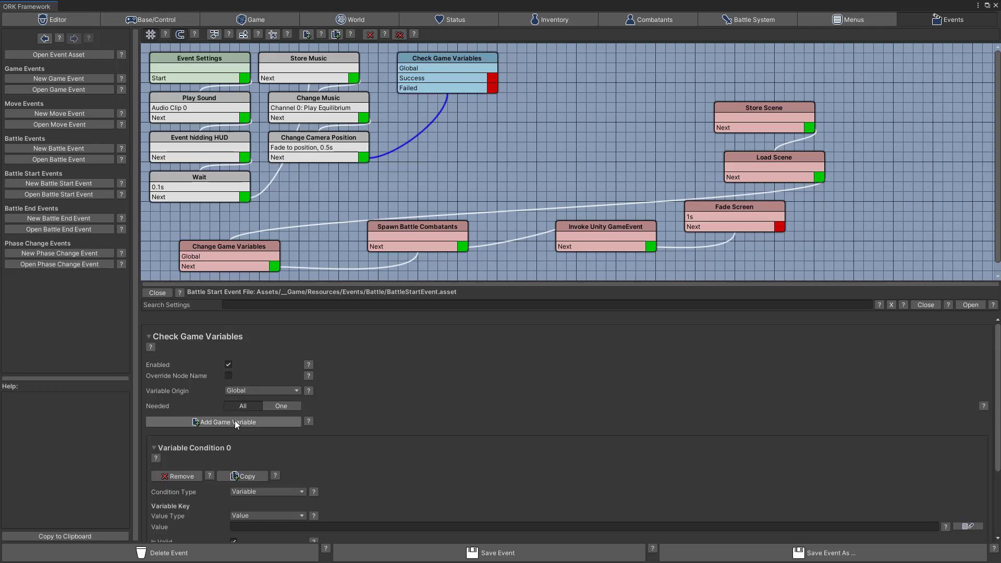
scroll(412, 428, "down", 5)
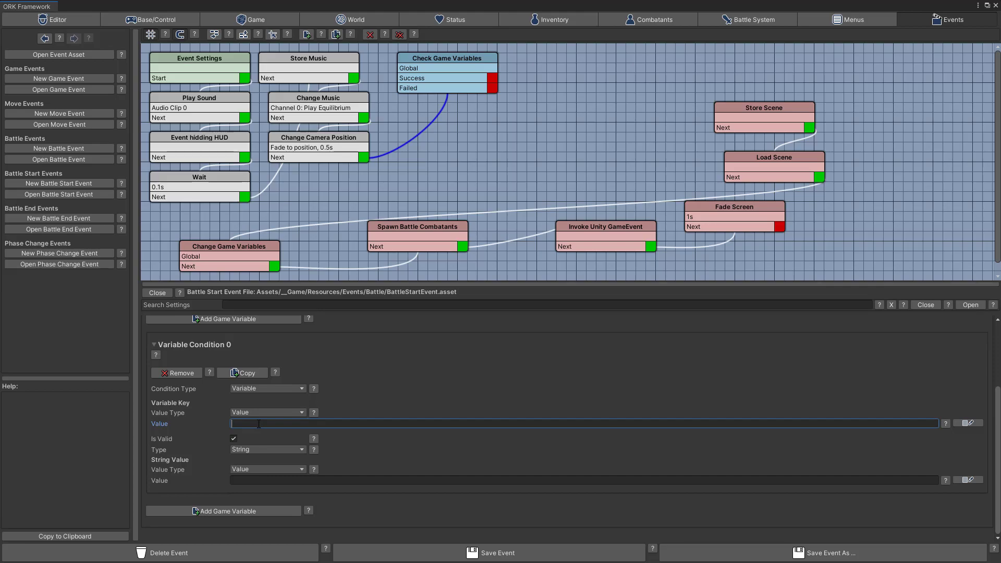
type("PlayerSpotted")
left_click(258, 449)
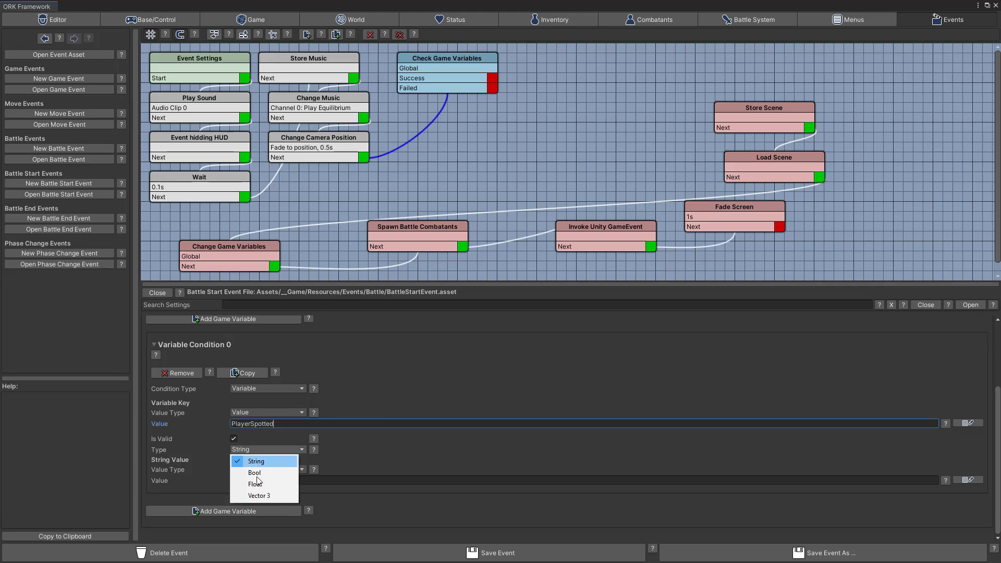
left_click(261, 471)
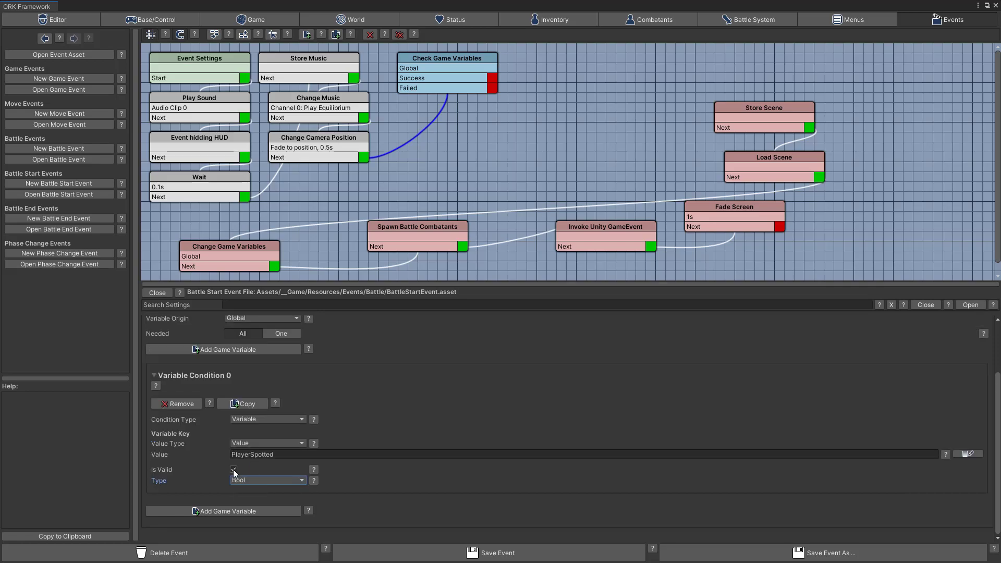
left_click(493, 553)
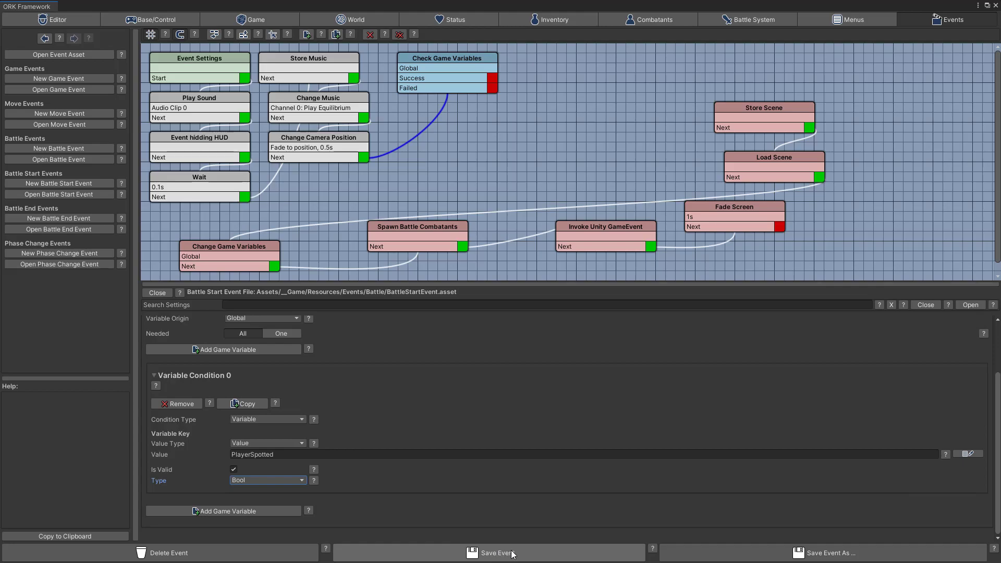
Step: Copy the Check Game Variables node, place the copy to its right, and connect the original's Success output to it
left_click(450, 86)
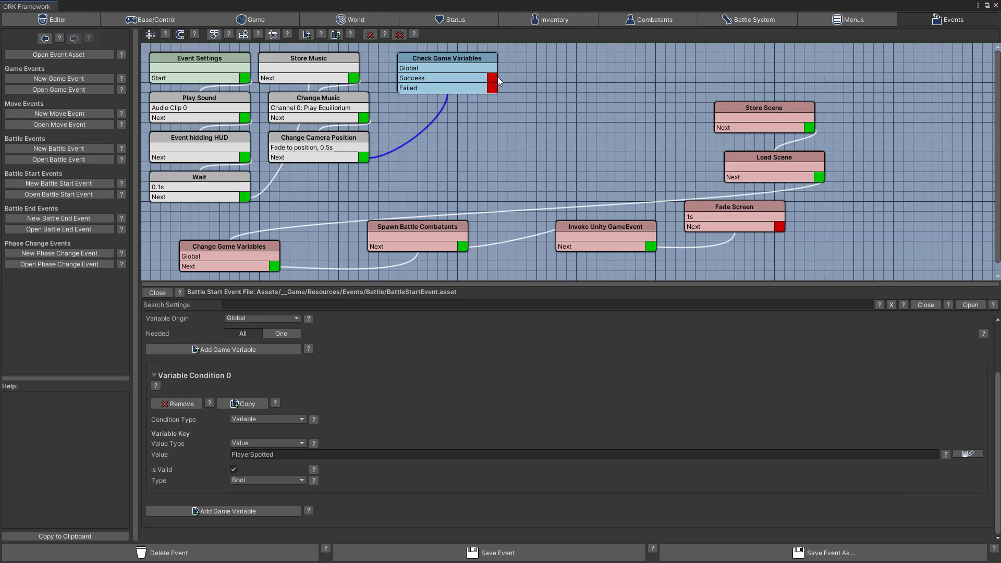
right_click(453, 58)
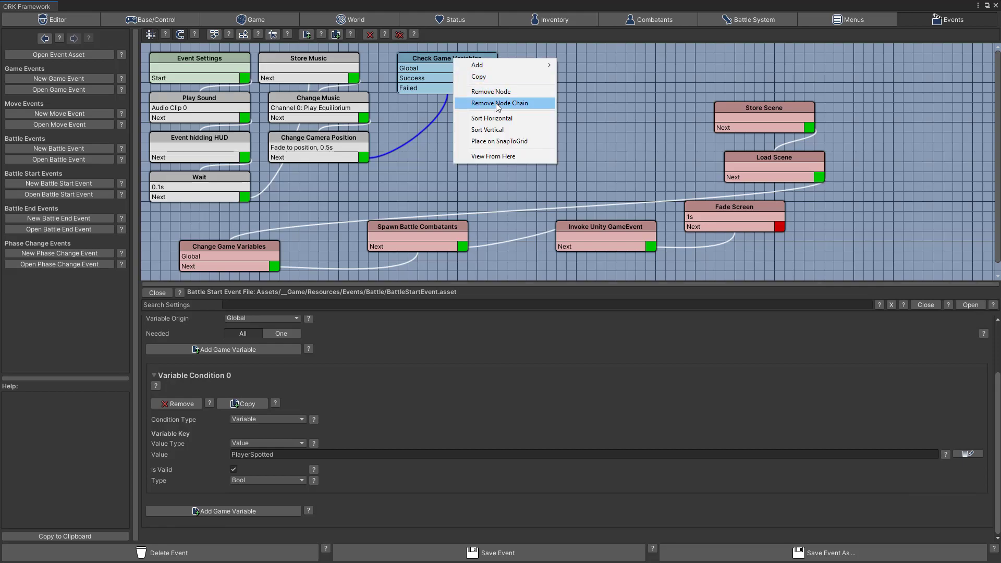
left_click(478, 77)
left_click_drag(475, 74, 581, 58)
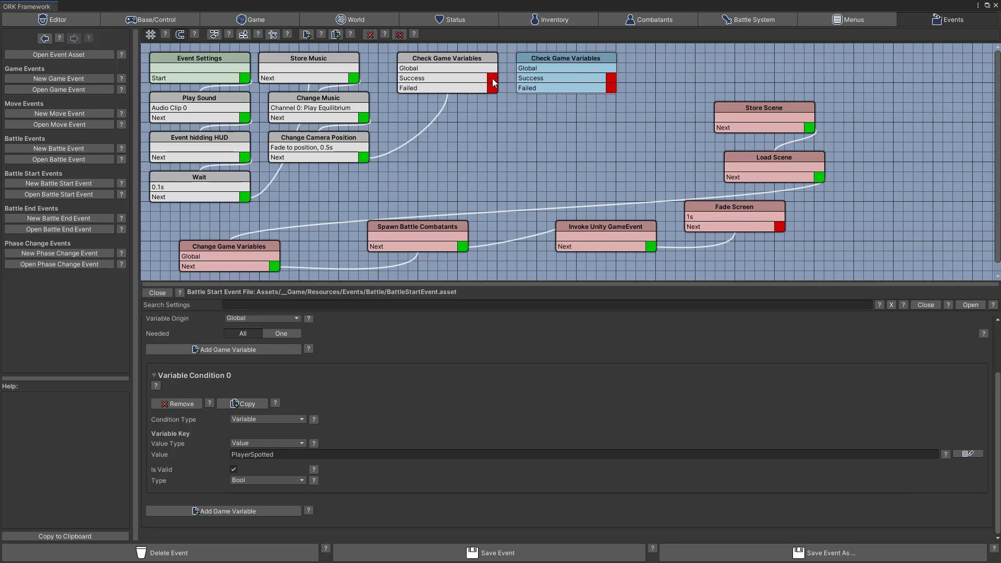
left_click_drag(492, 78, 561, 58)
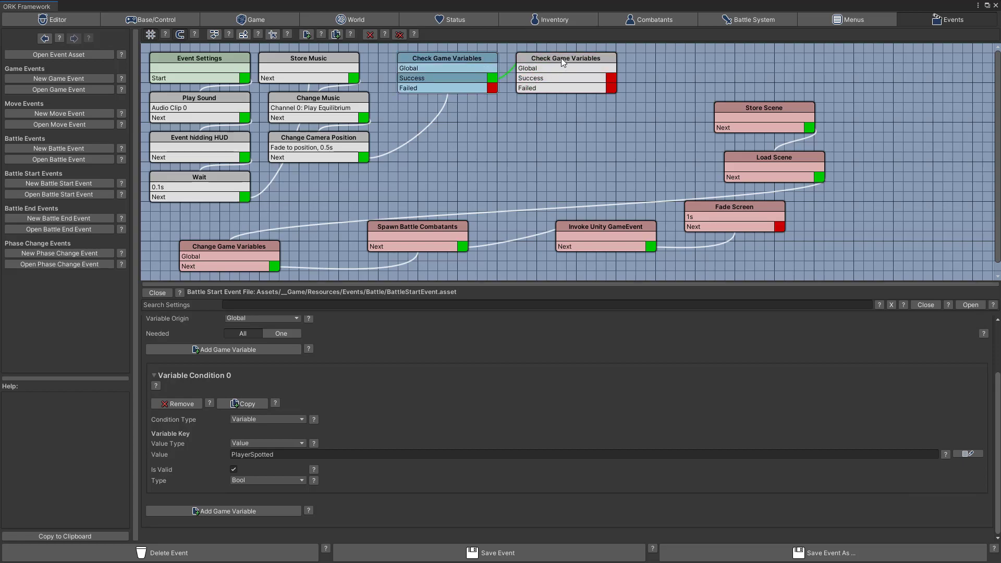
left_click(561, 58)
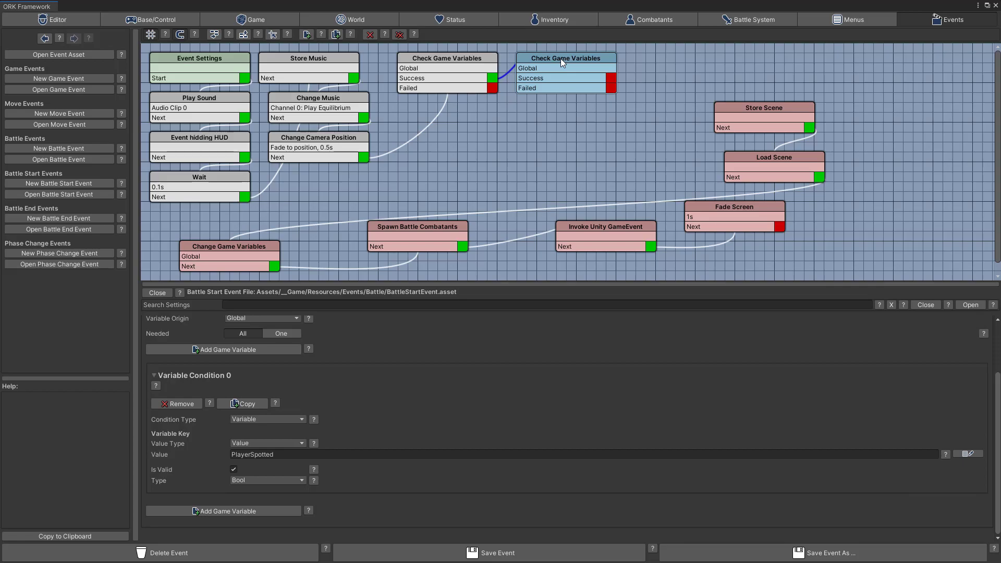
left_click_drag(561, 58, 568, 61)
Step: Set the copied Check Game Variables node's variable key to WeaponDrawn and save the event
left_click(295, 454)
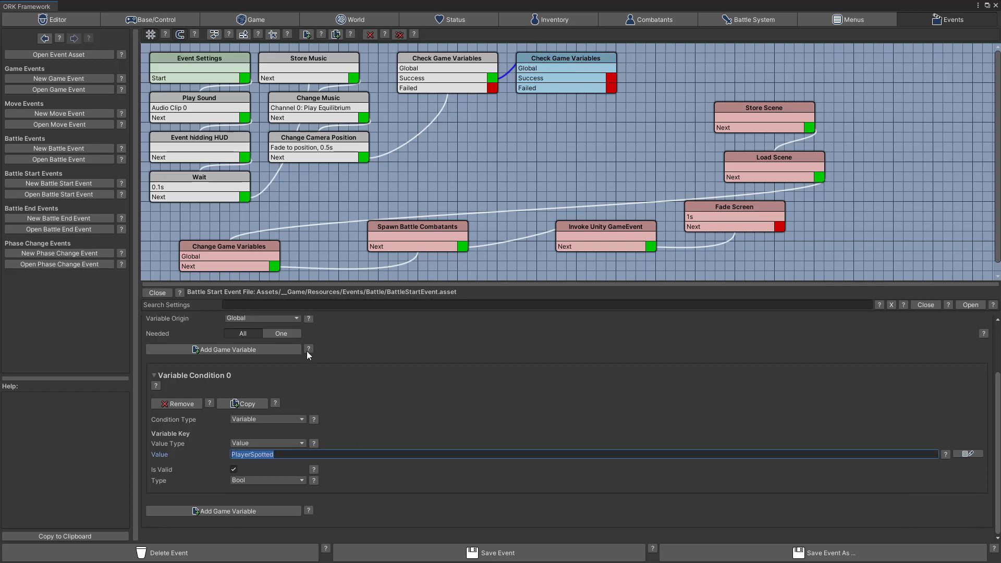
type("WeaponDrawn")
left_click(566, 59)
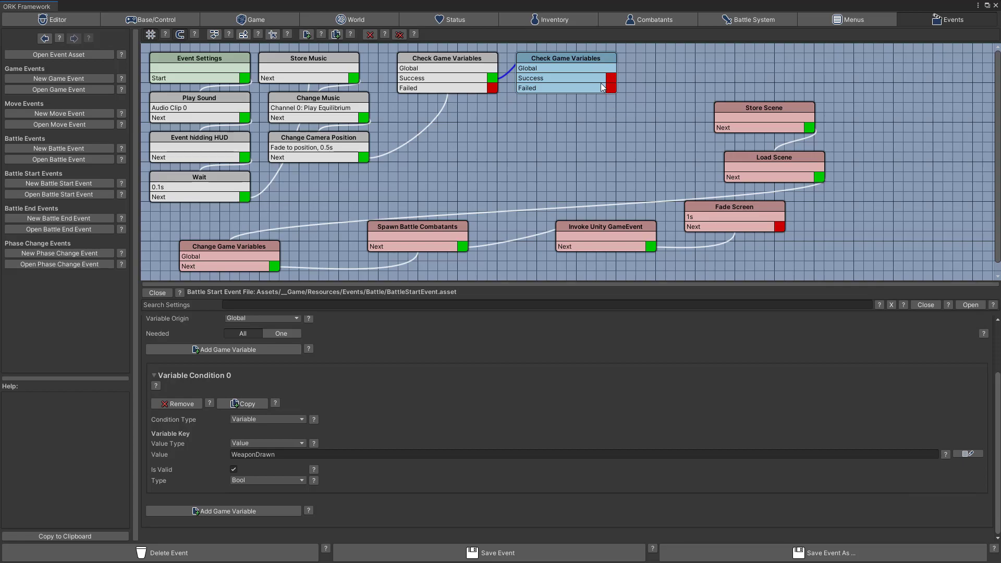
left_click(587, 76)
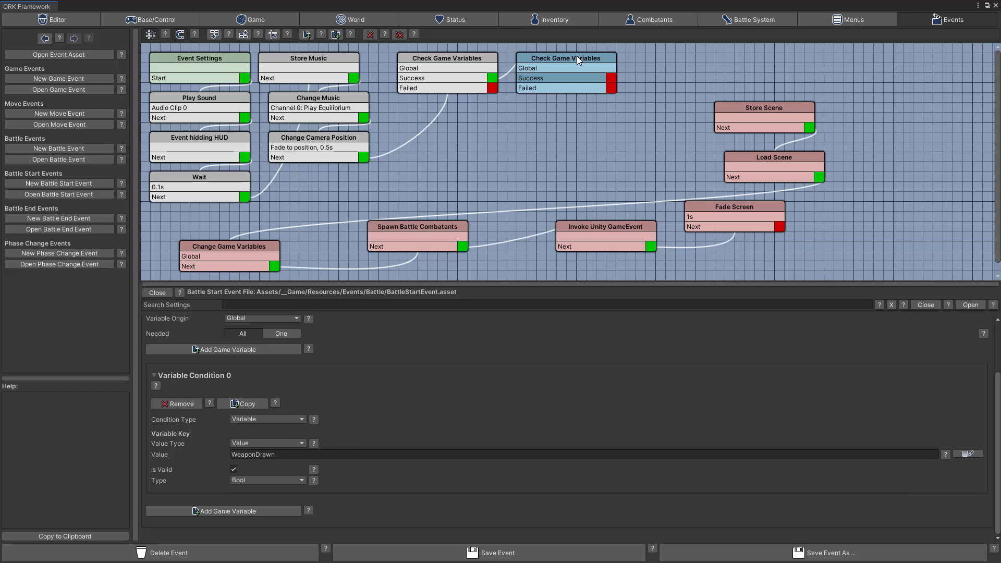
left_click(522, 552)
Step: Add a new GUI box in the menu settings and name it StartBattleModeGUIBox
left_click(821, 20)
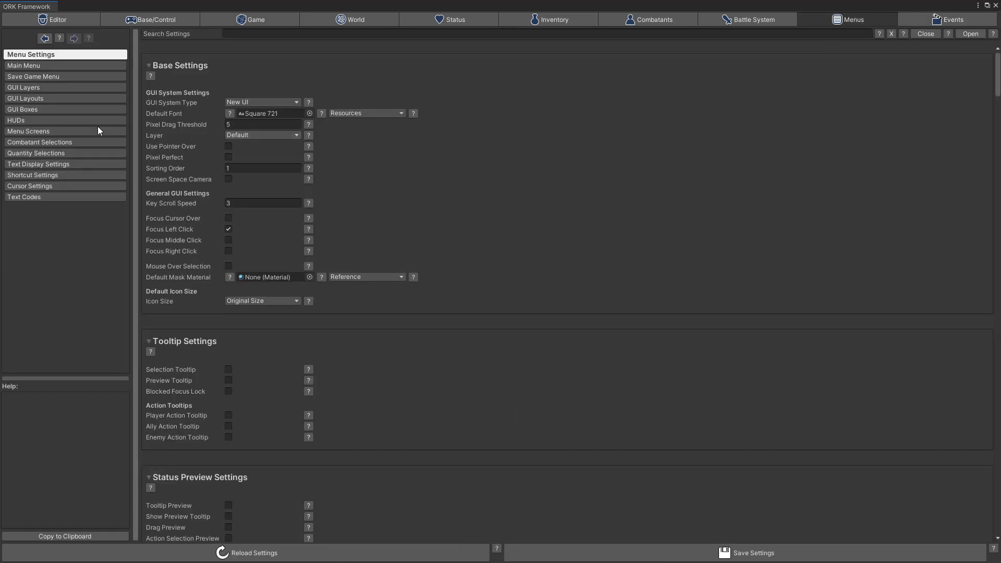
left_click(48, 109)
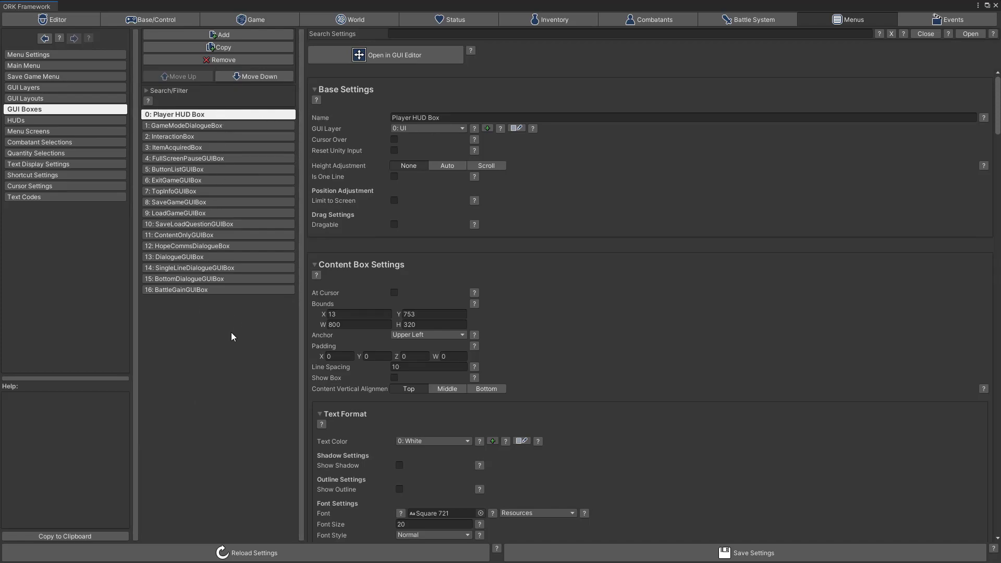
left_click(243, 32)
left_click(410, 118)
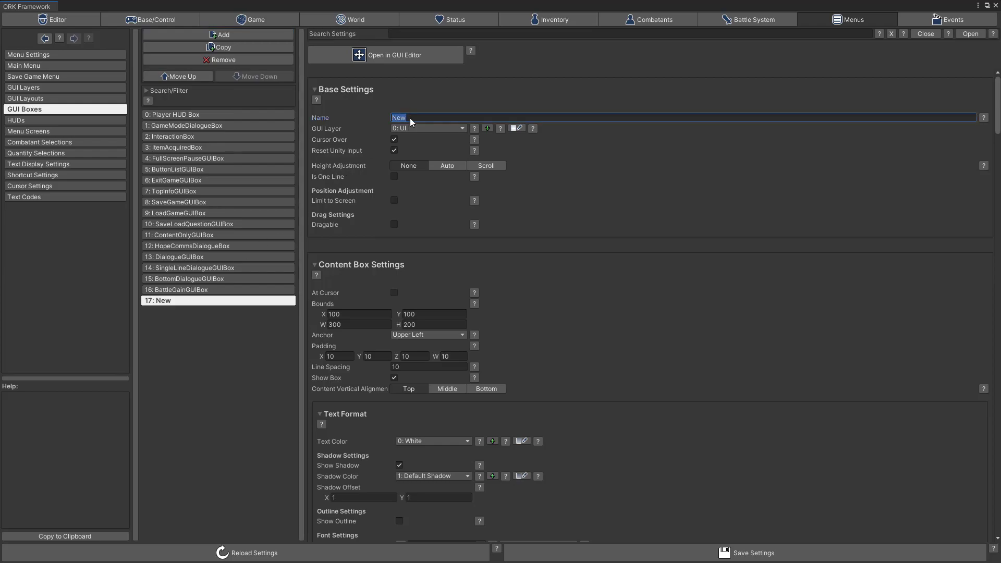
type("S")
type("tartBattleModeGUIBox")
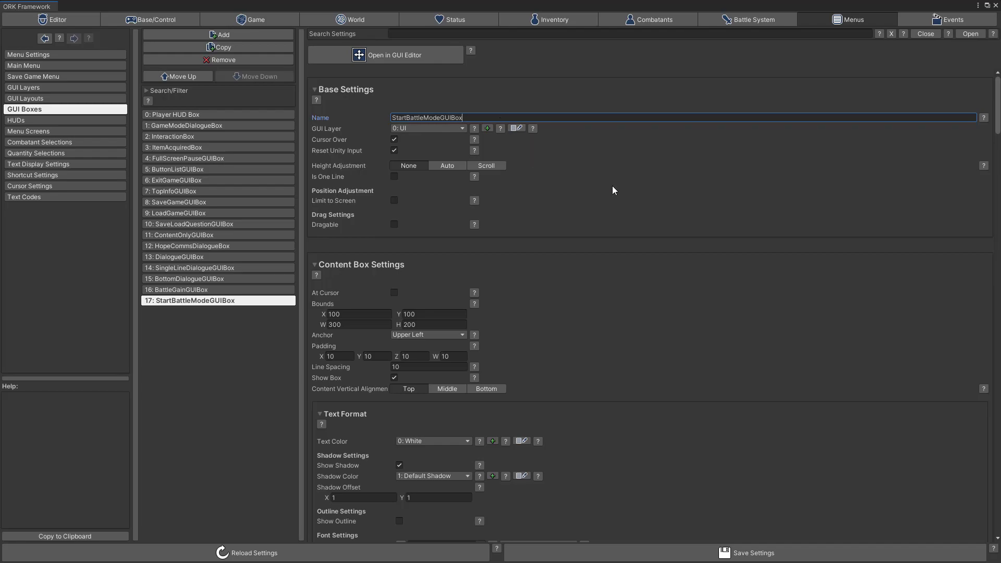
Step: Disable Cursor Over and Reset Unity Input, and set the content box bounds to X 0, Y 440, W 1920, H 640
left_click(394, 141)
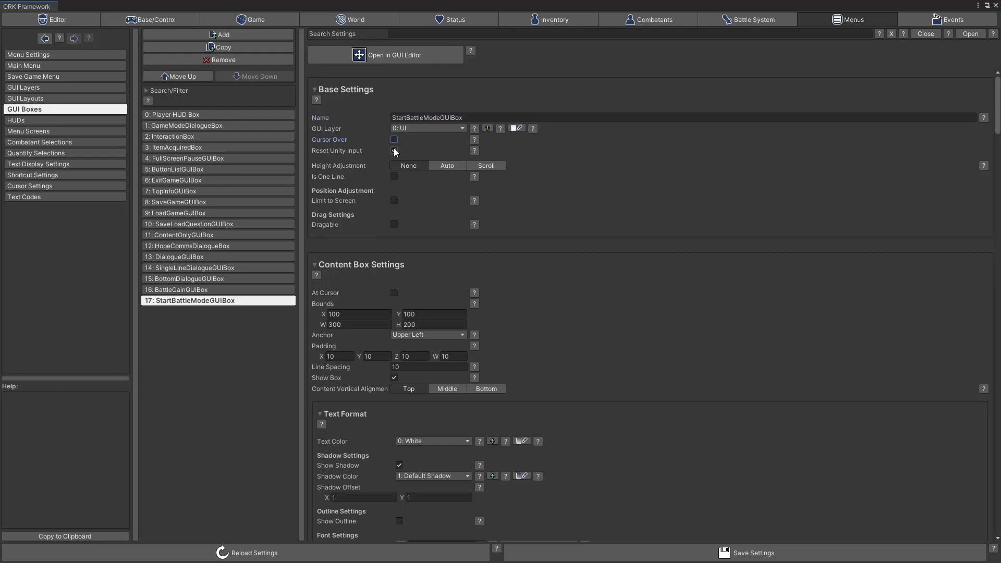
left_click(394, 150)
scroll(604, 230, "down", 3)
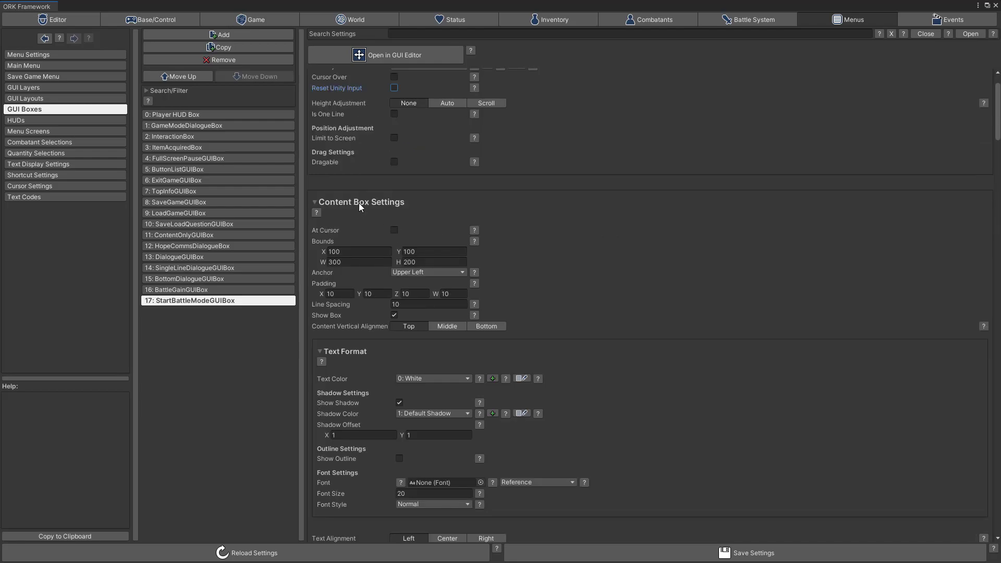
left_click(357, 252)
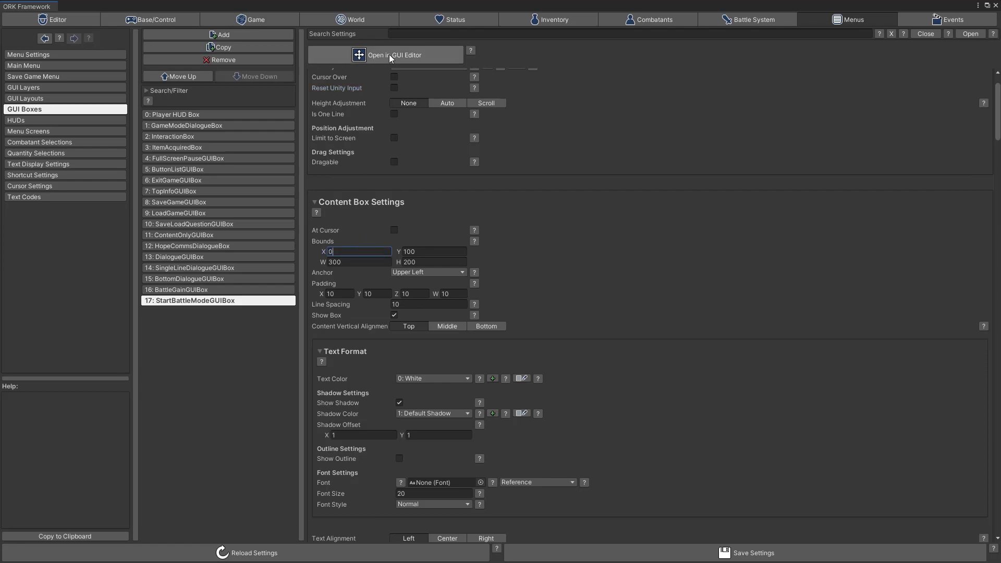
left_click(420, 251)
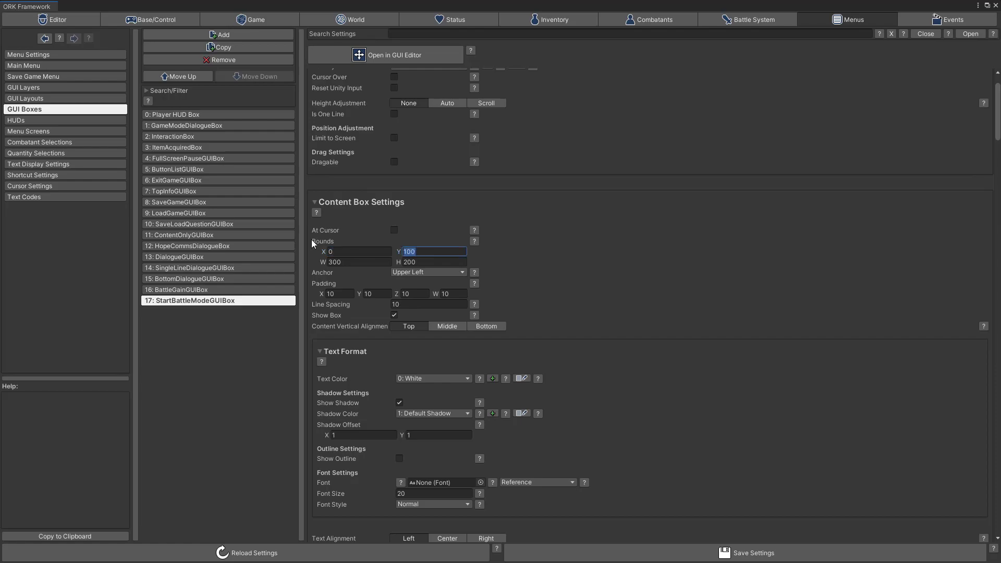
type("440")
left_click(352, 262)
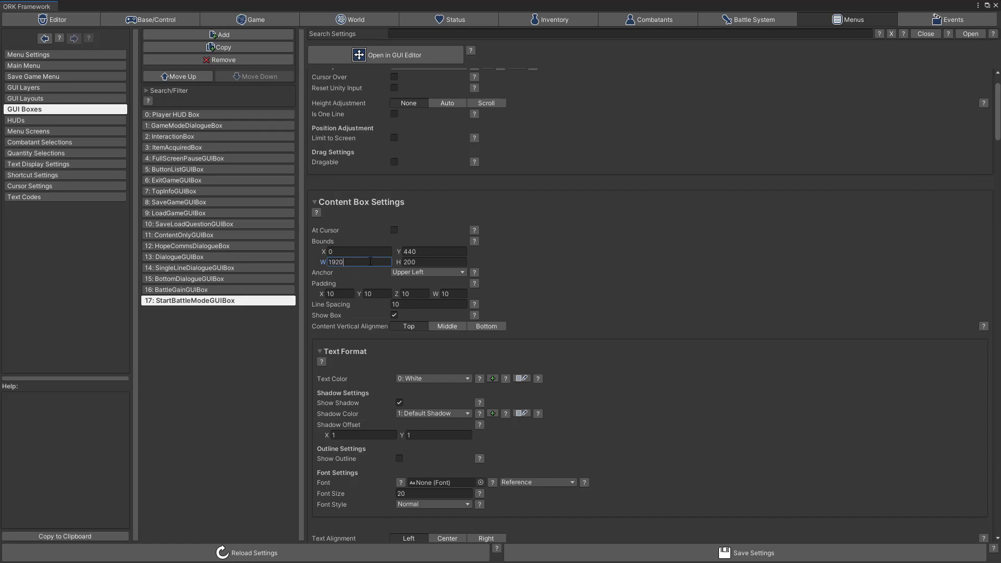
left_click(429, 262)
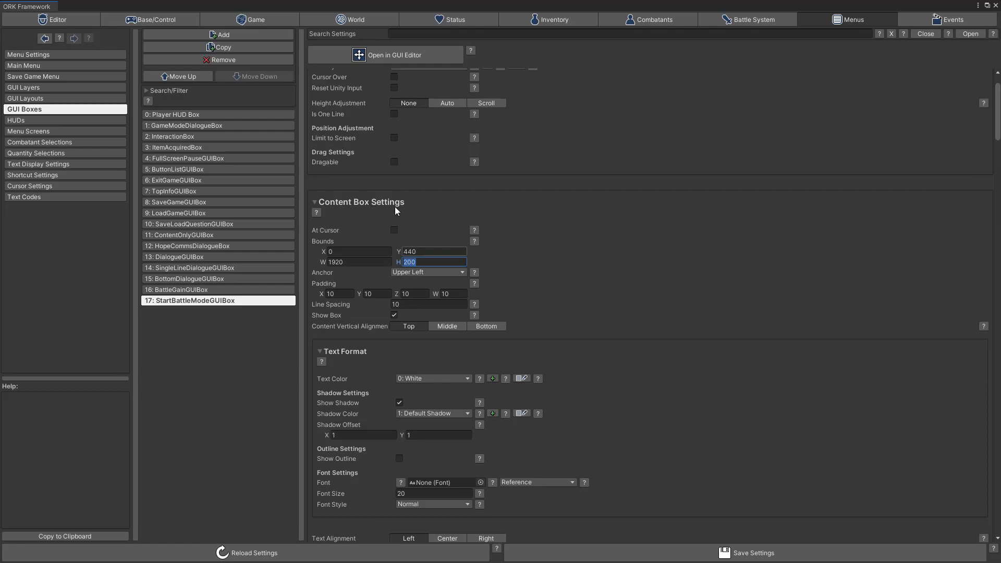
type("640")
Step: Set all four padding values of the content box to 0
left_click(341, 295)
double_click(342, 294)
type("0")
key("Tab")
type("0")
key("Tab")
type("0")
left_click(454, 294)
Step: Set the content box line spacing to 0 and disable its Show Box option
scroll(572, 295, "down", 3)
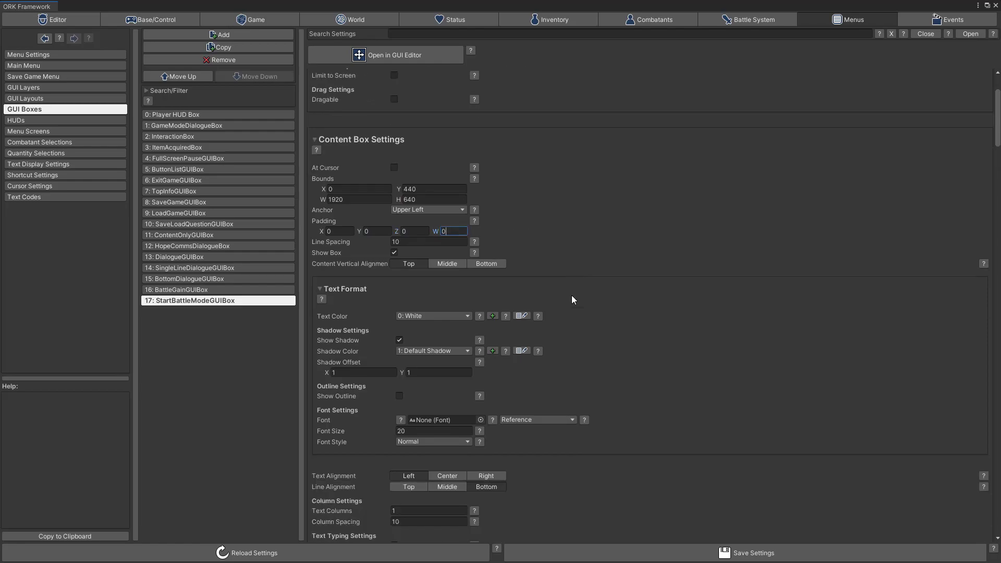
left_click(426, 243)
type("0")
left_click(394, 254)
Step: Enable the outline for the content box text
scroll(615, 264, "down", 3)
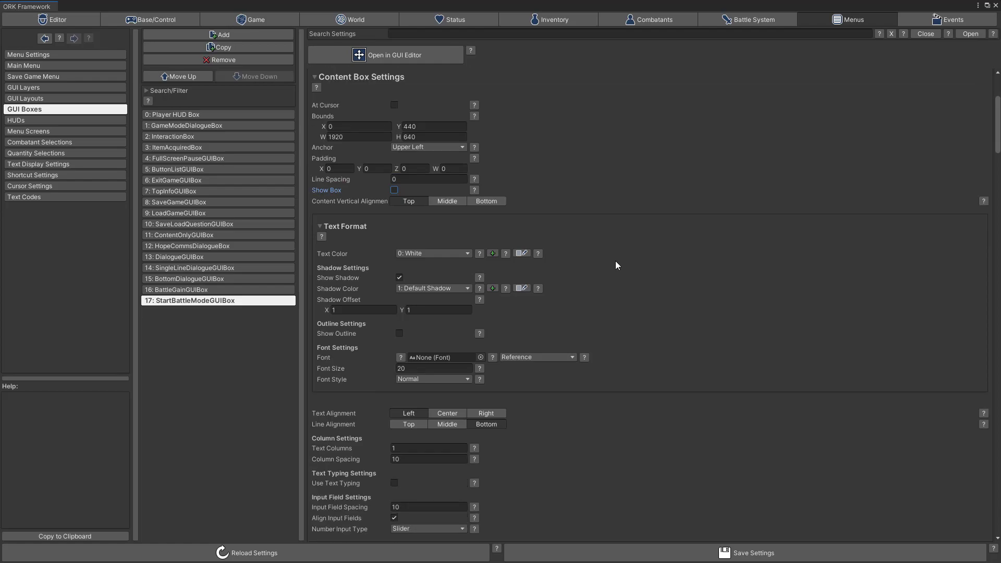
scroll(616, 261, "down", 1)
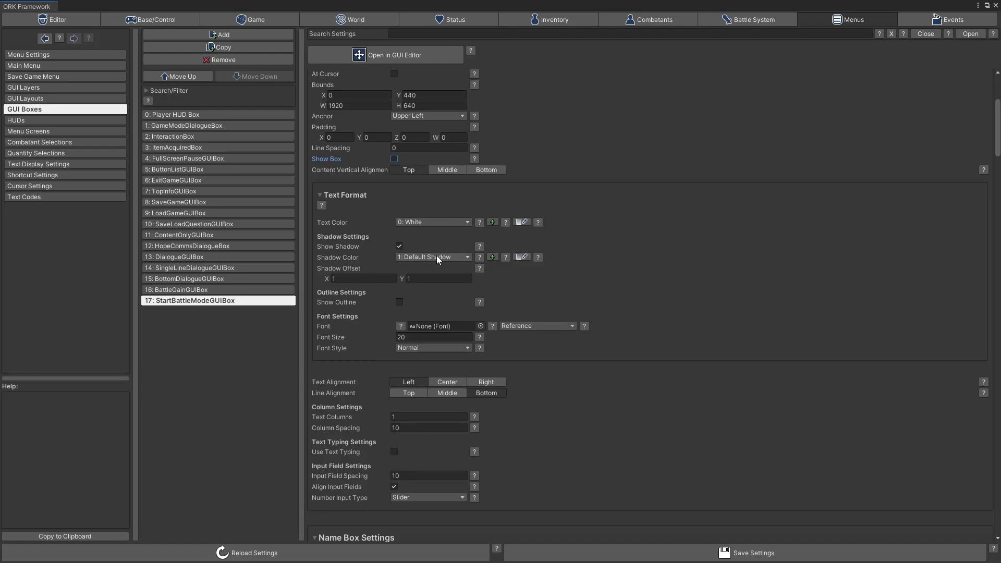
scroll(430, 208, "down", 3)
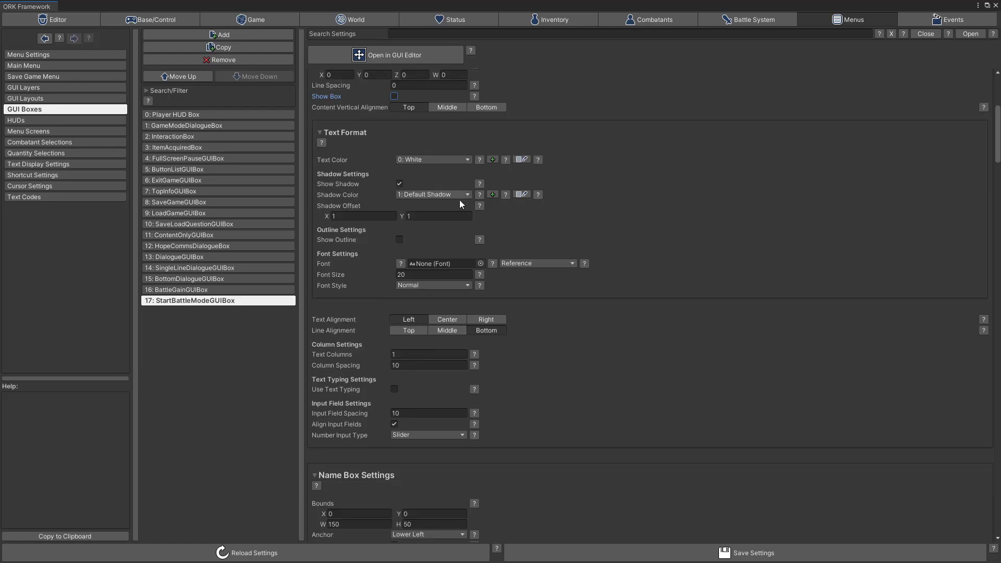
scroll(630, 246, "down", 1)
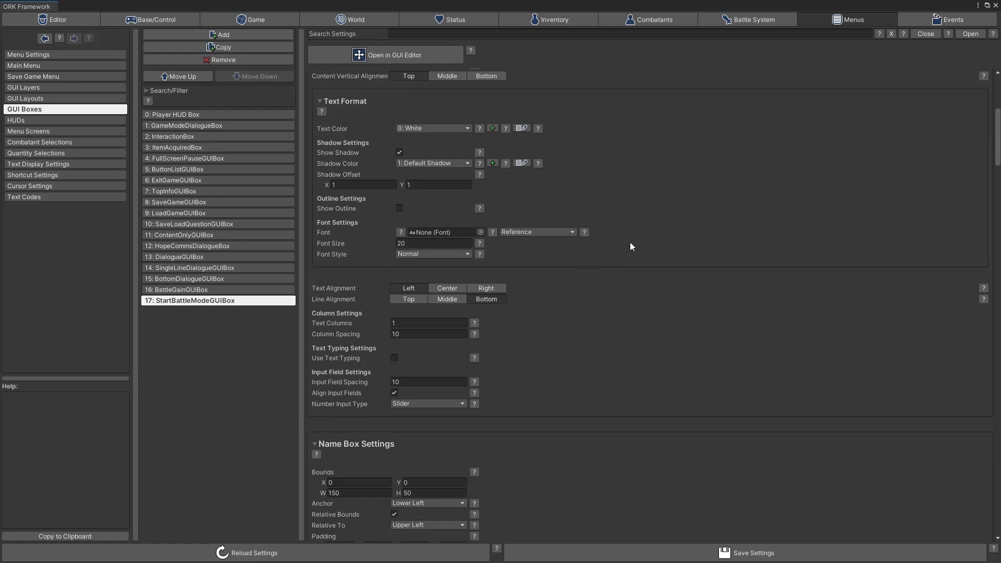
left_click(399, 208)
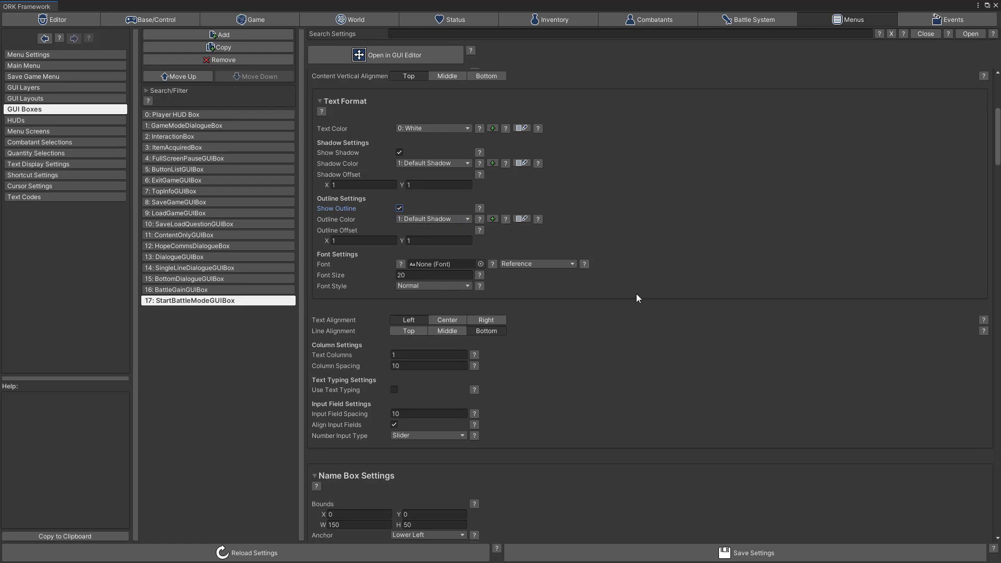
Step: Assign the Square 721 font to the content box text, with Resources as the font source
scroll(637, 295, "down", 3)
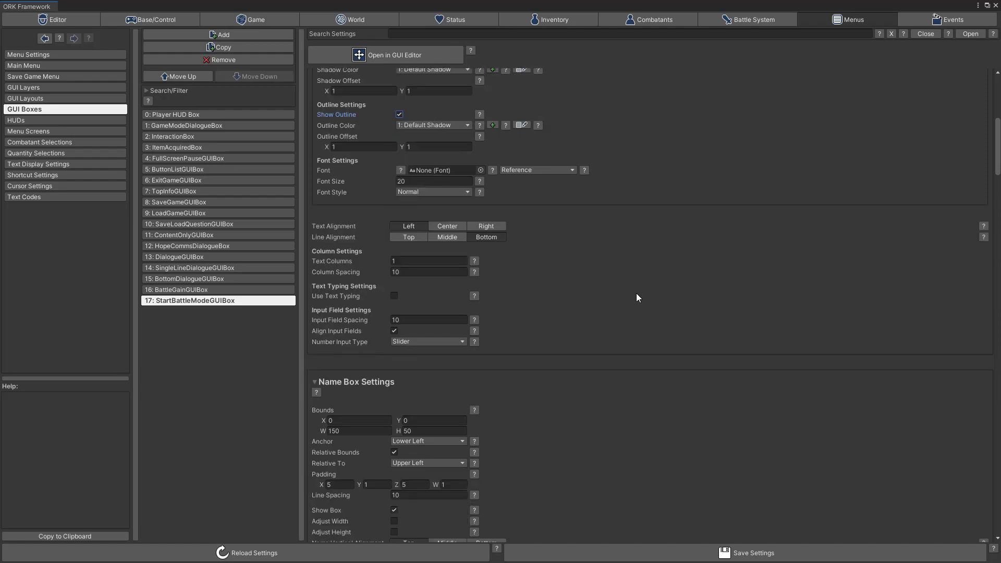
left_click(481, 171)
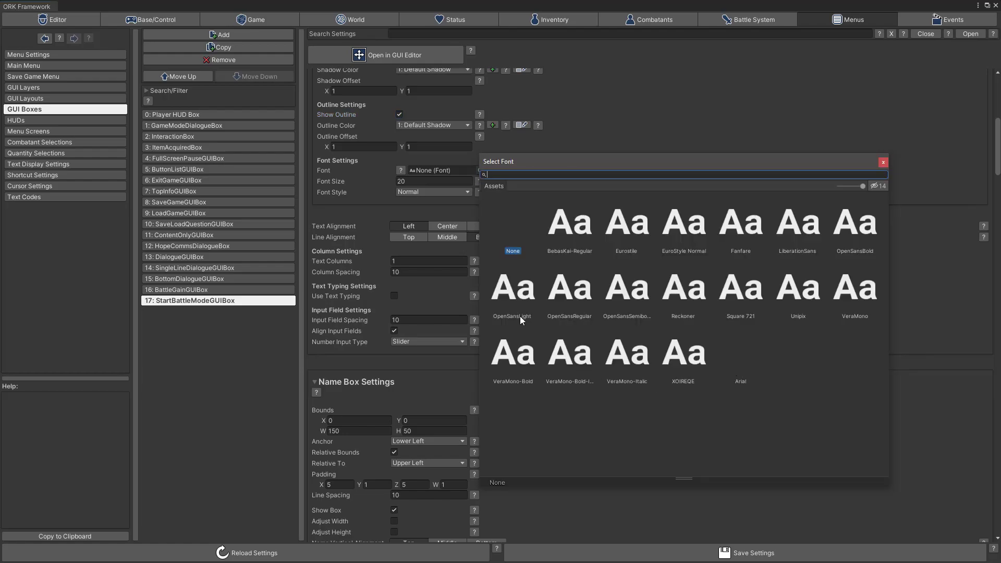
double_click(743, 294)
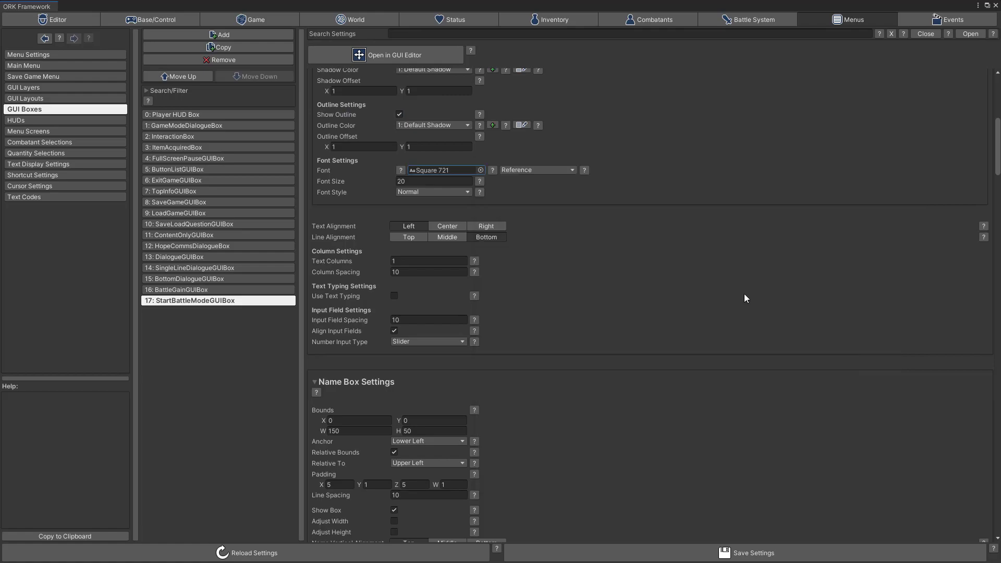
left_click(537, 171)
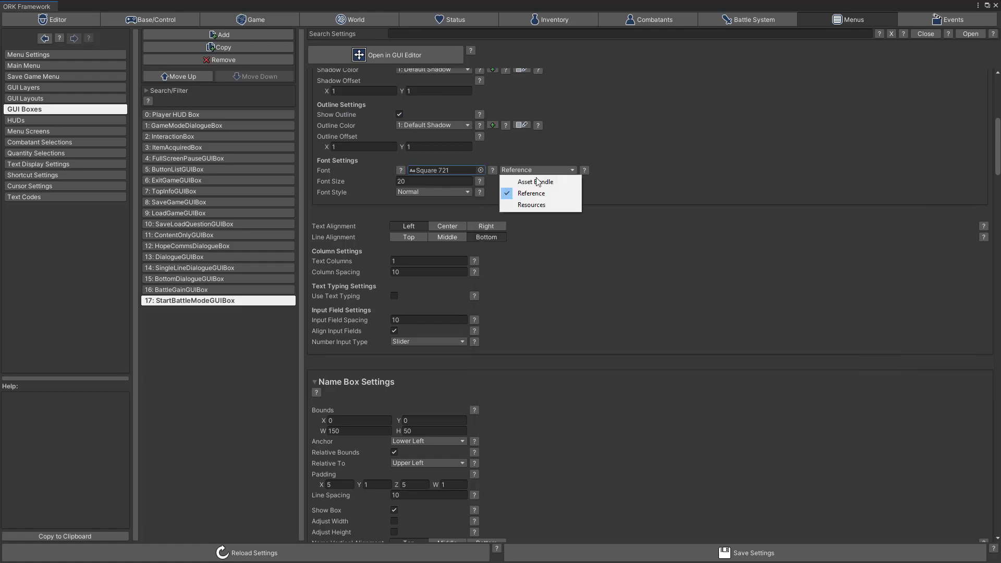
left_click(530, 205)
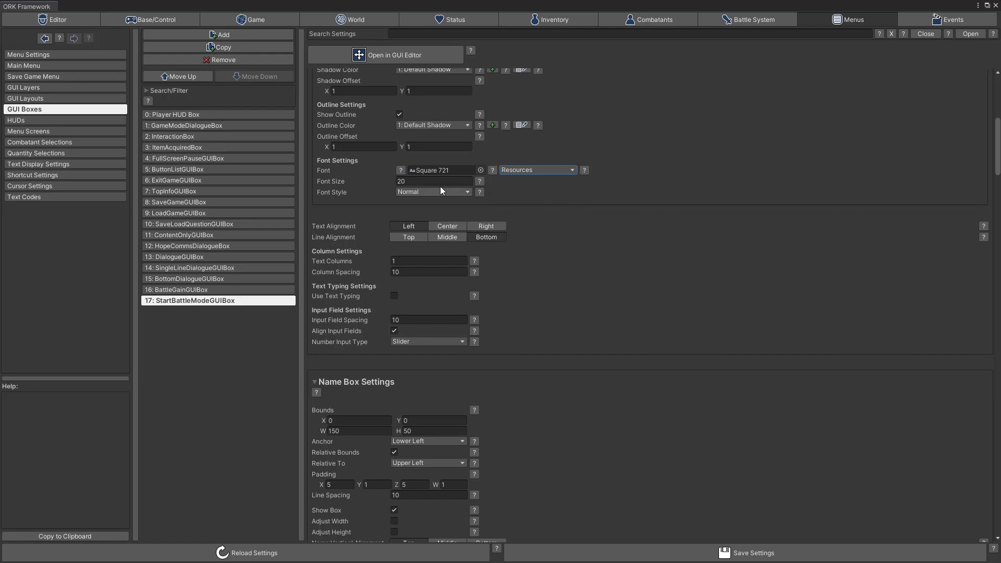
Step: Set the content box text to size 44 and Italic, with Center text alignment and Middle line alignment
left_click(458, 181)
type("44")
left_click(452, 190)
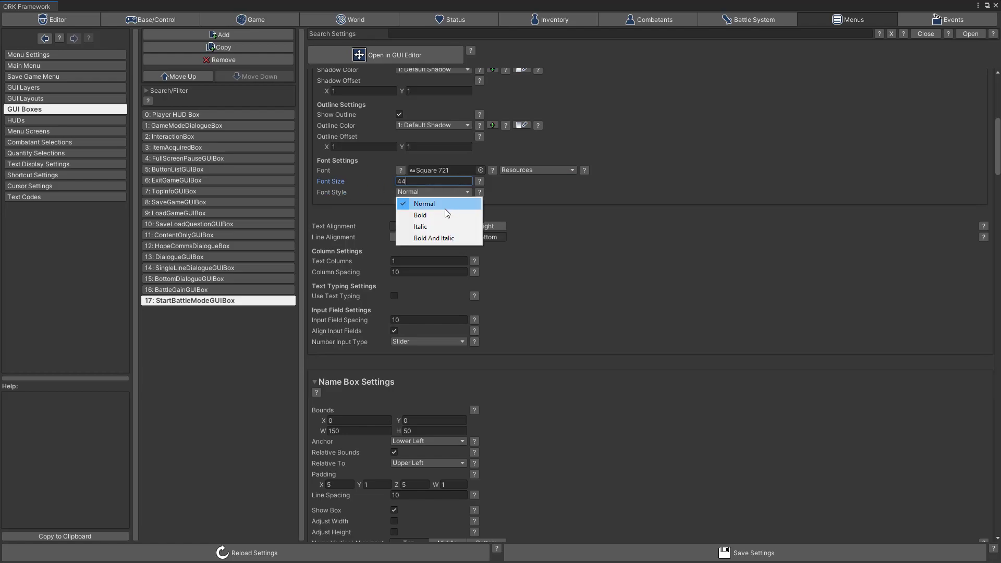
left_click(415, 227)
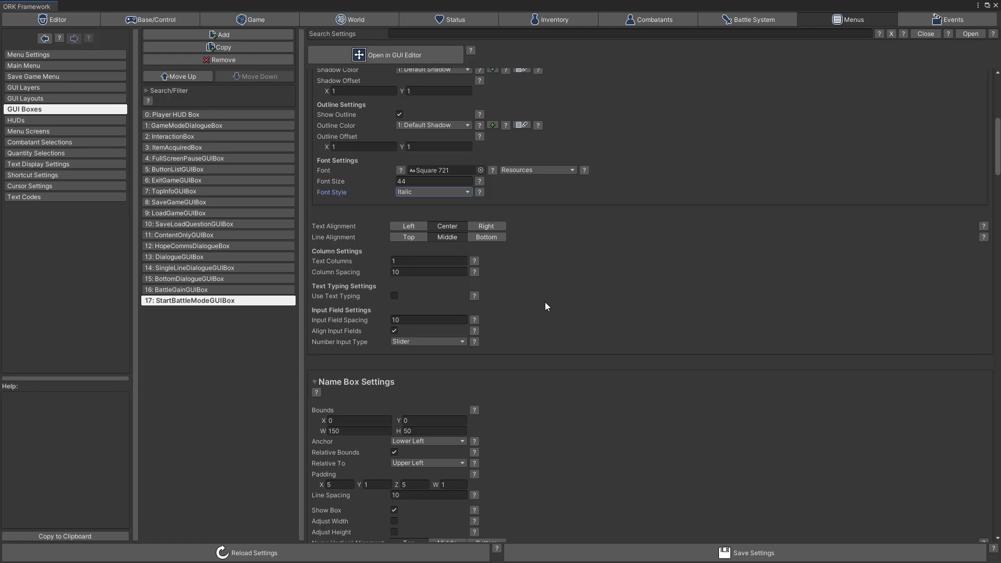
Step: Size the name box to W 1920 and H 440, anchor it Upper Left, and disable Relative Bounds
scroll(580, 275, "down", 8)
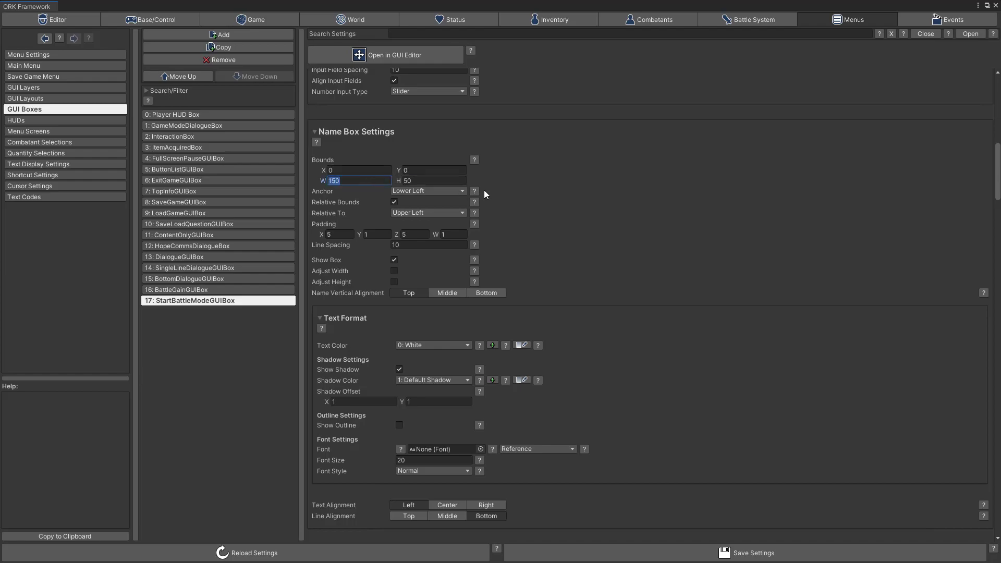
type("1920")
left_click(450, 181)
type("440")
left_click(440, 190)
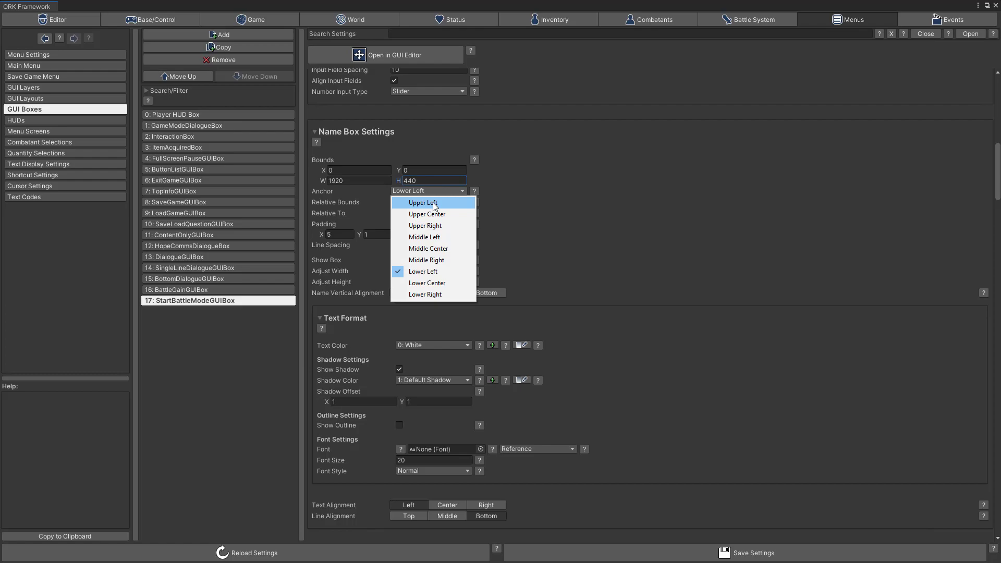
left_click(435, 205)
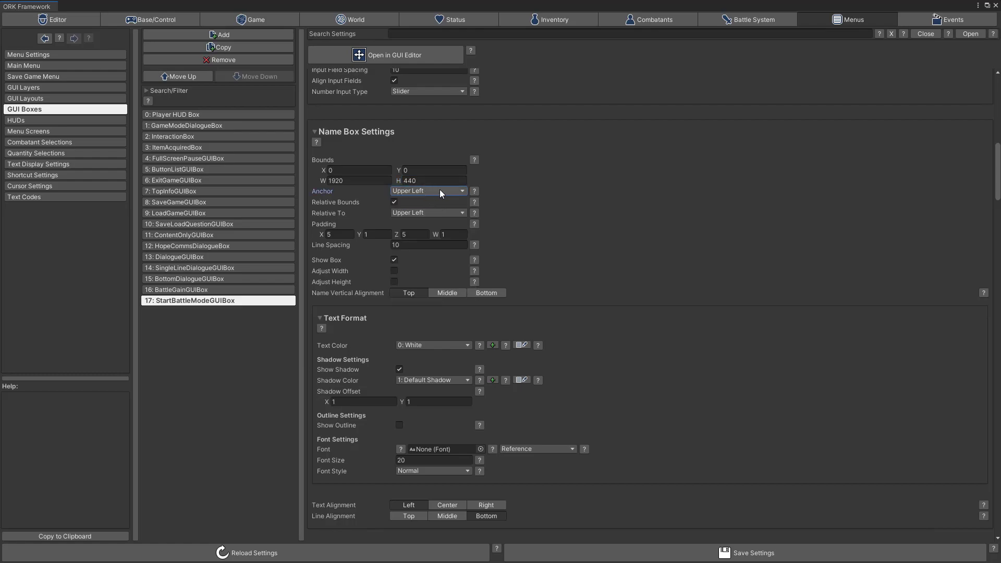
left_click(395, 202)
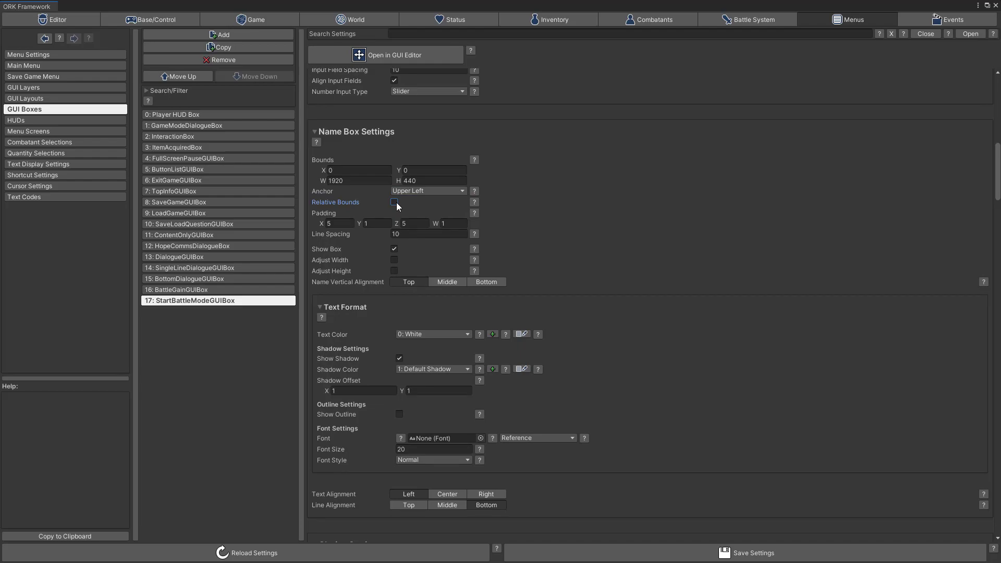
Step: Set the name box padding to X 10 and Y 333, and disable its Show Box option
left_click(340, 223)
type("10")
left_click(372, 220)
type("333")
left_click(394, 249)
Step: Enable the outline for the name box text and assign it the XOIREQE font
scroll(602, 265, "down", 4)
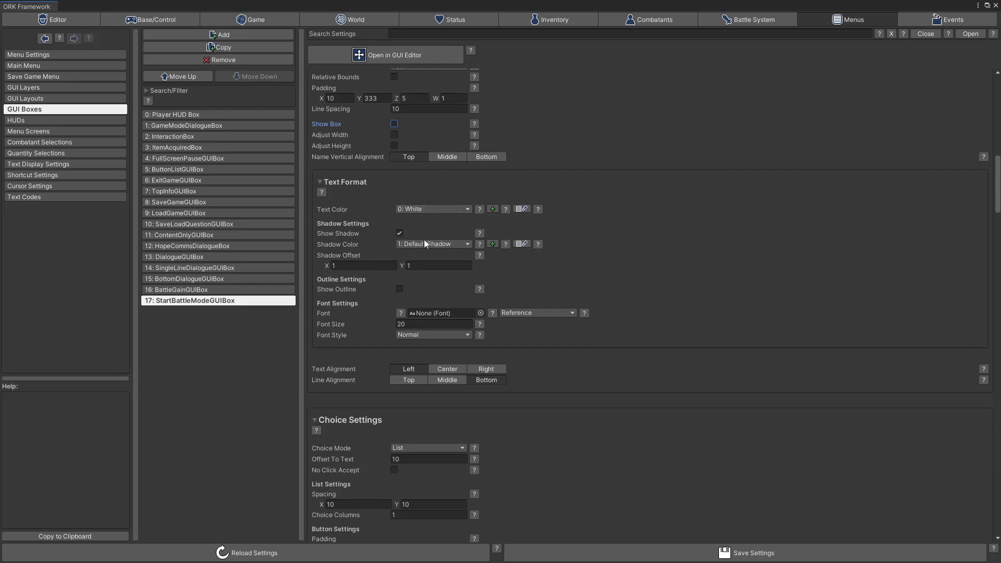
left_click(400, 289)
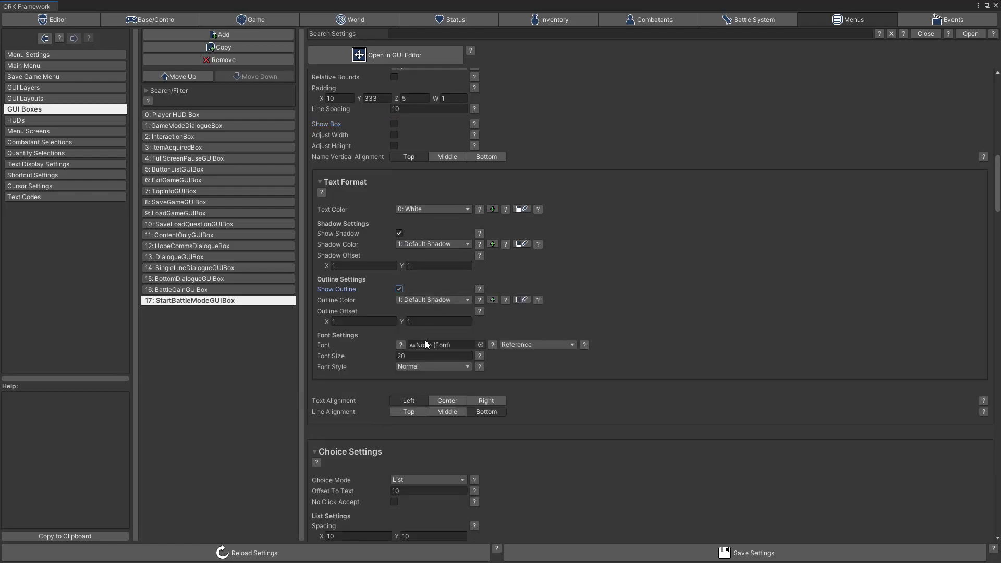
left_click(480, 344)
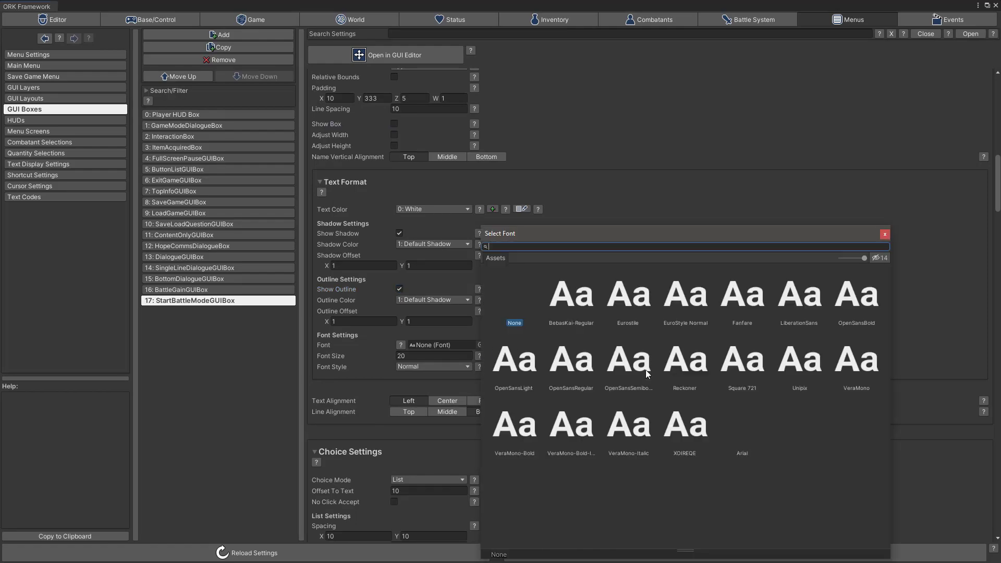
double_click(684, 431)
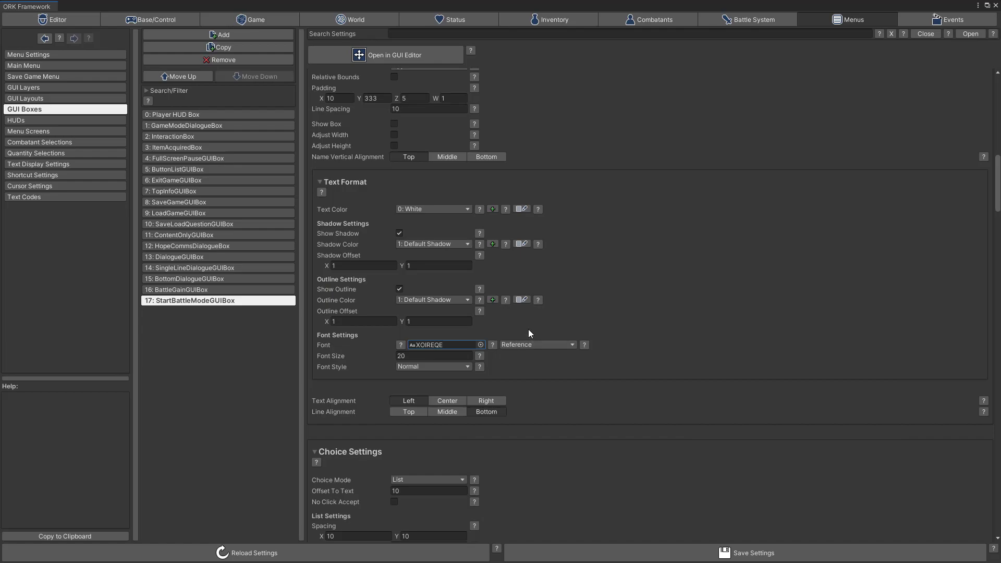
Step: Set the name box text to size 62 and Italic, with Center text alignment
left_click(412, 356)
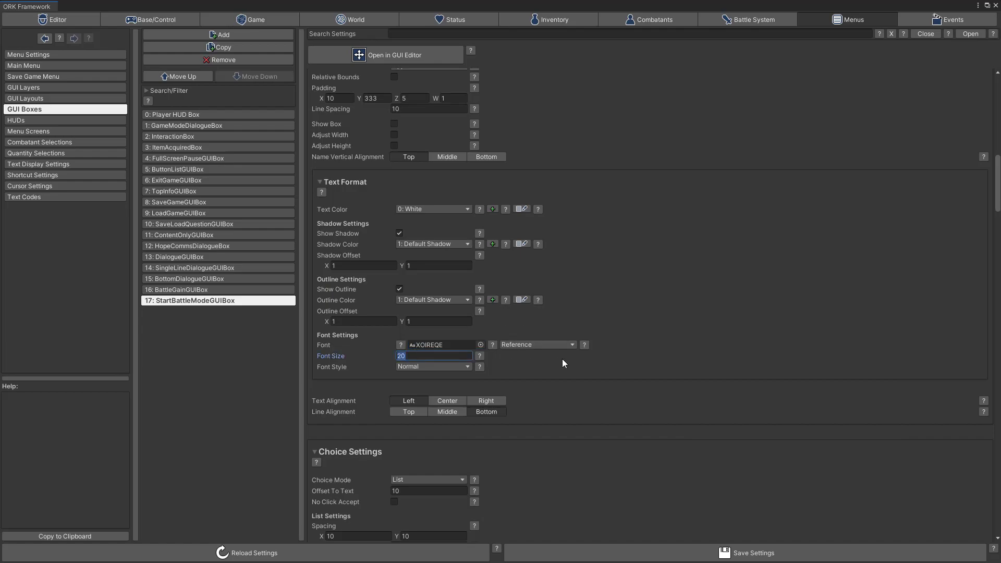
type("62")
left_click(440, 366)
left_click(430, 396)
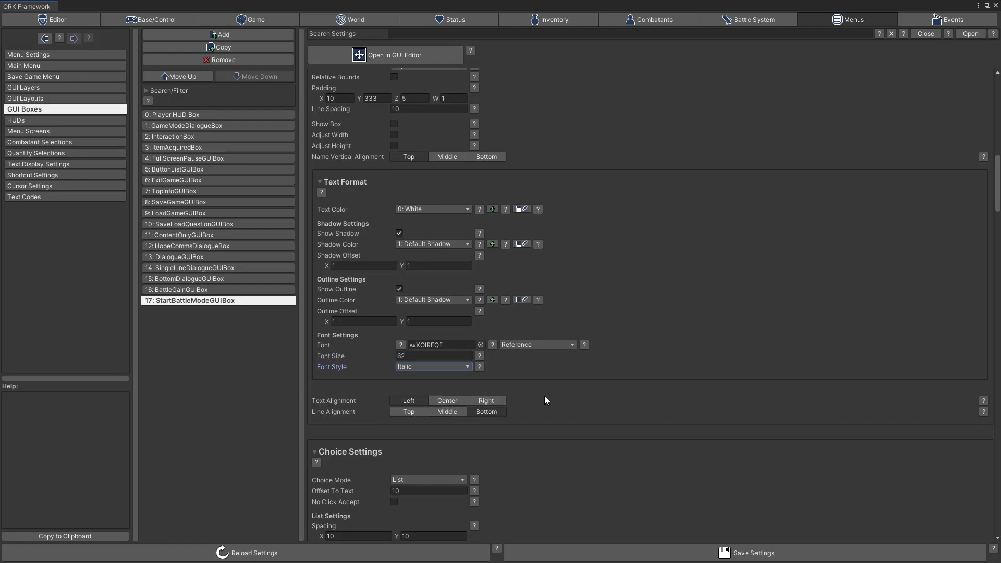
left_click(447, 400)
Step: Save the GUI box settings and confirm the data changes
scroll(636, 410, "down", 1)
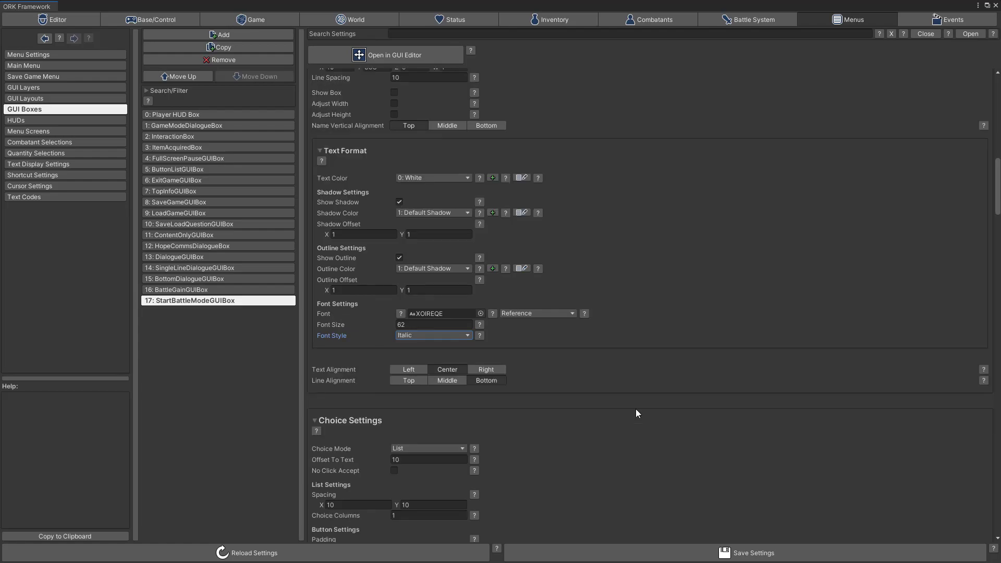
scroll(647, 429, "down", 20)
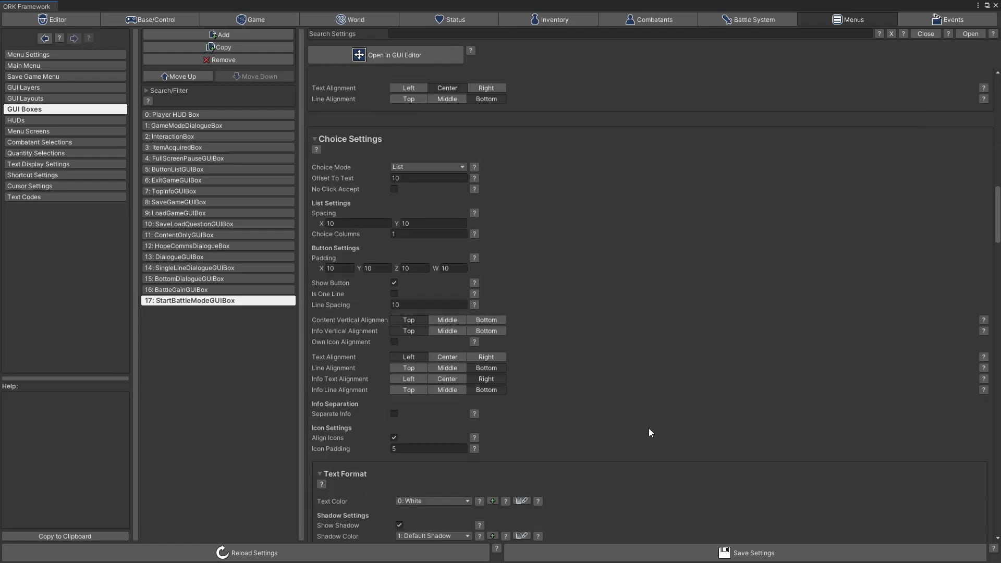
scroll(650, 431, "down", 20)
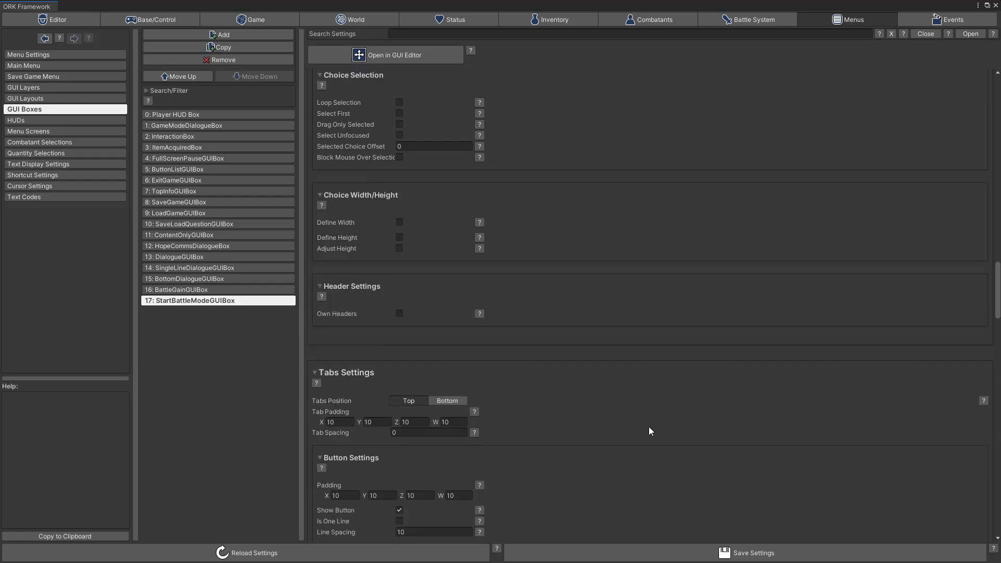
scroll(649, 429, "down", 3)
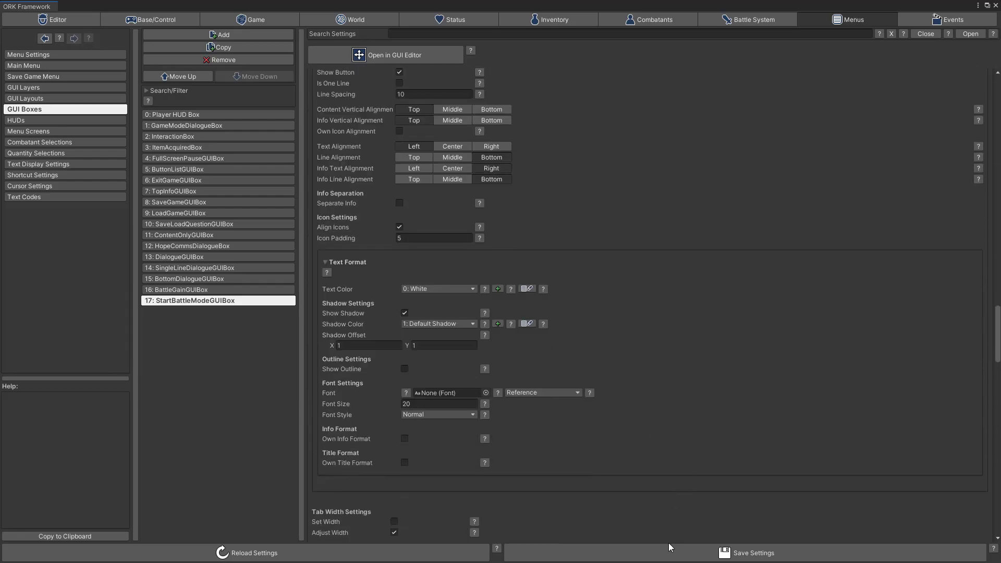
left_click(667, 558)
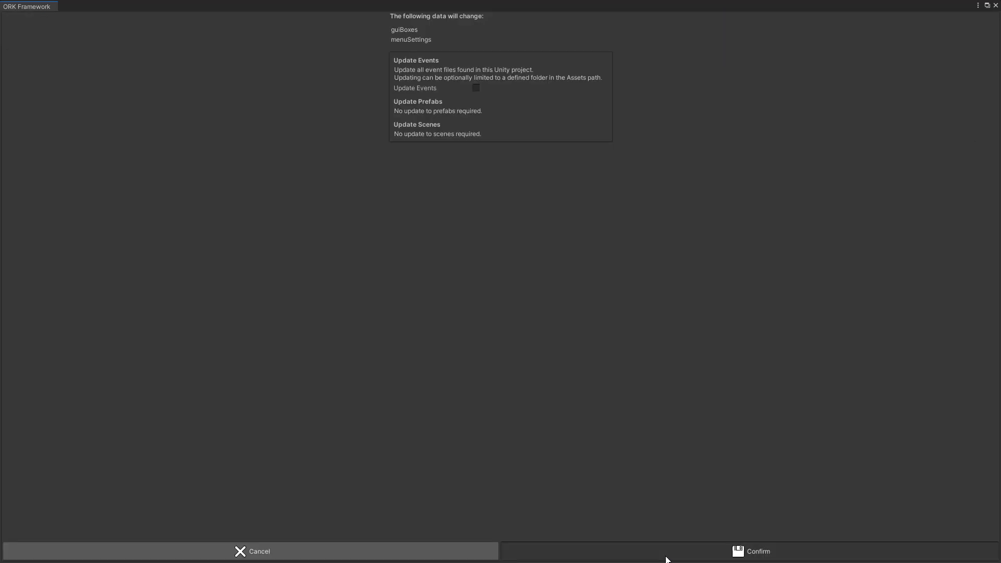
left_click(667, 558)
Step: Preview the name and content box layout of StartBattleModeGUIBox in the GUI editor, and close the preview
scroll(661, 242, "up", 1)
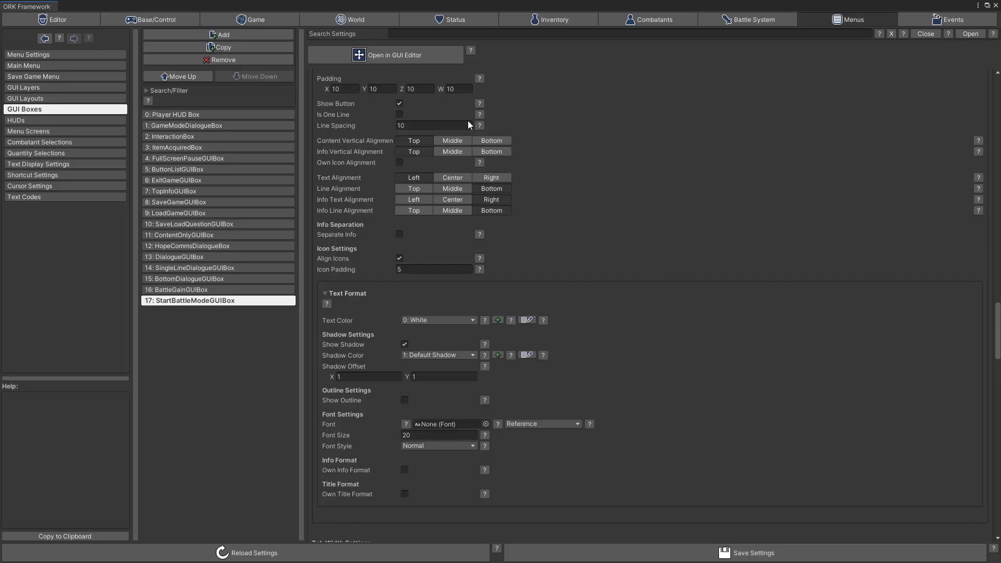
left_click(382, 53)
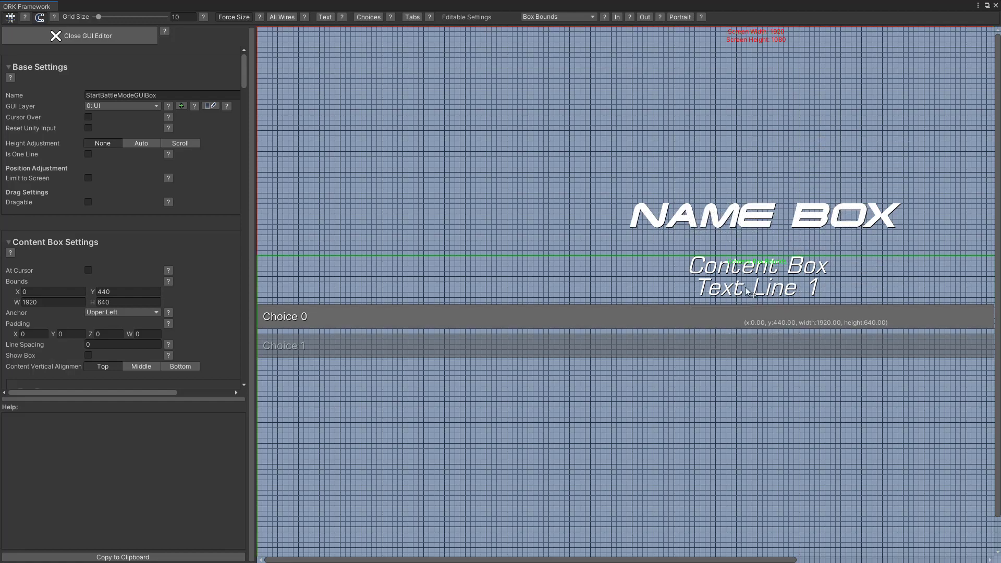
left_click_drag(610, 559, 578, 559)
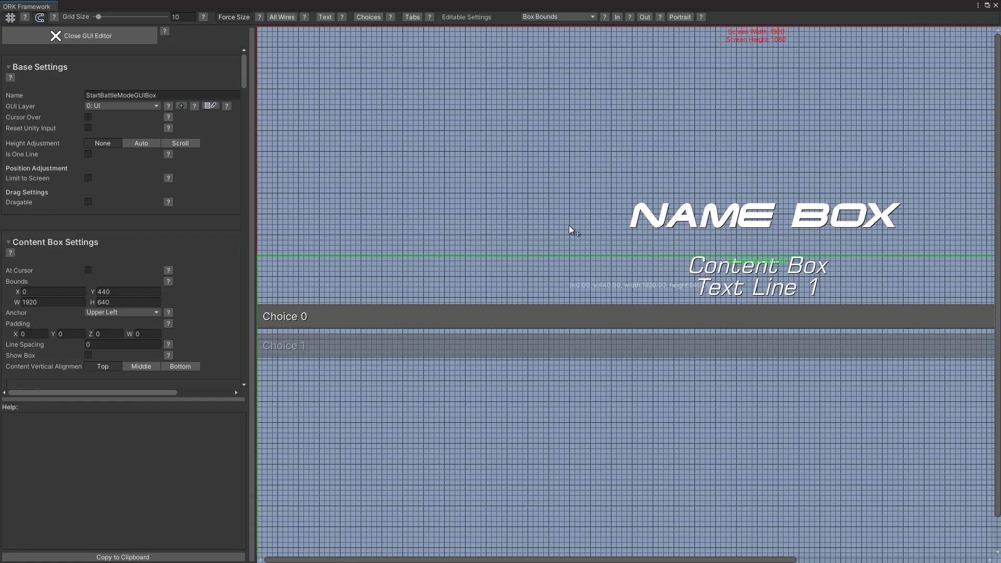
left_click(70, 35)
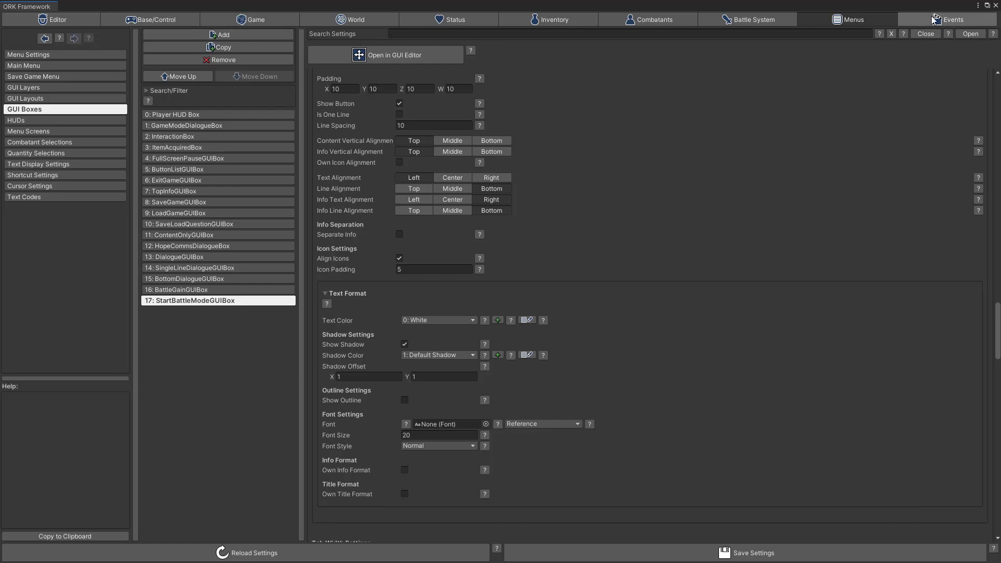
Step: Return to the battle start event's node graph
left_click(948, 19)
left_click(576, 124)
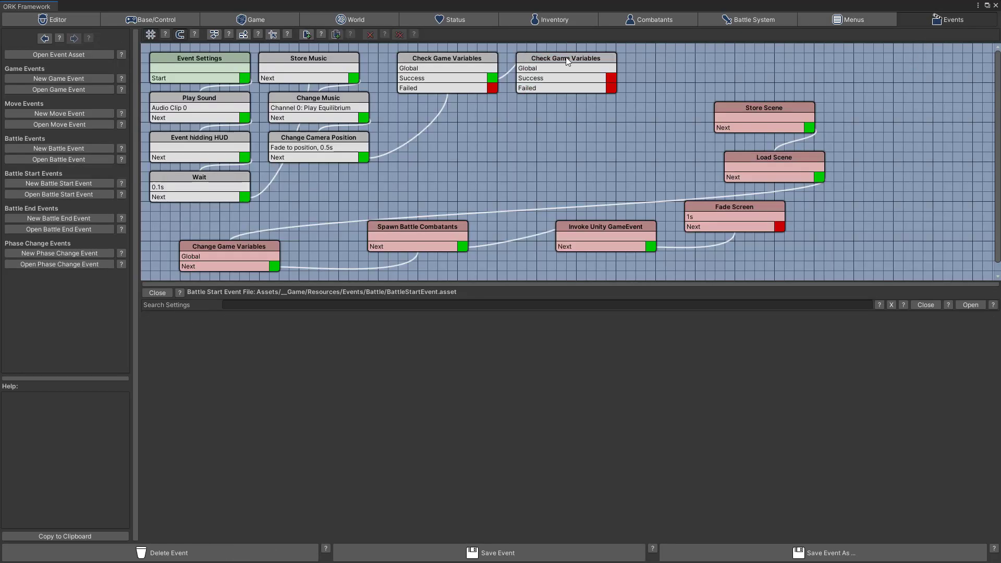